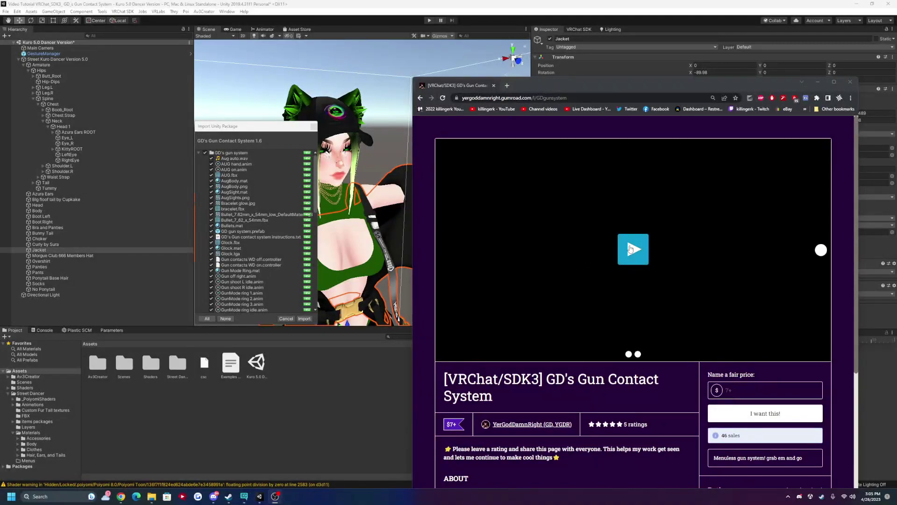
Play the GD's Gun Contact System preview video on Gumroad, then leave the browser for Unity
left_click(625, 293)
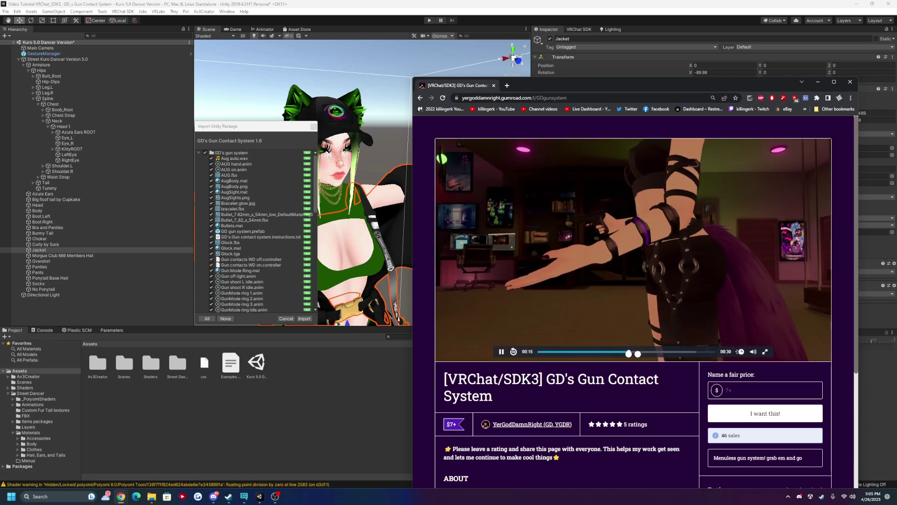
key("alt+Tab")
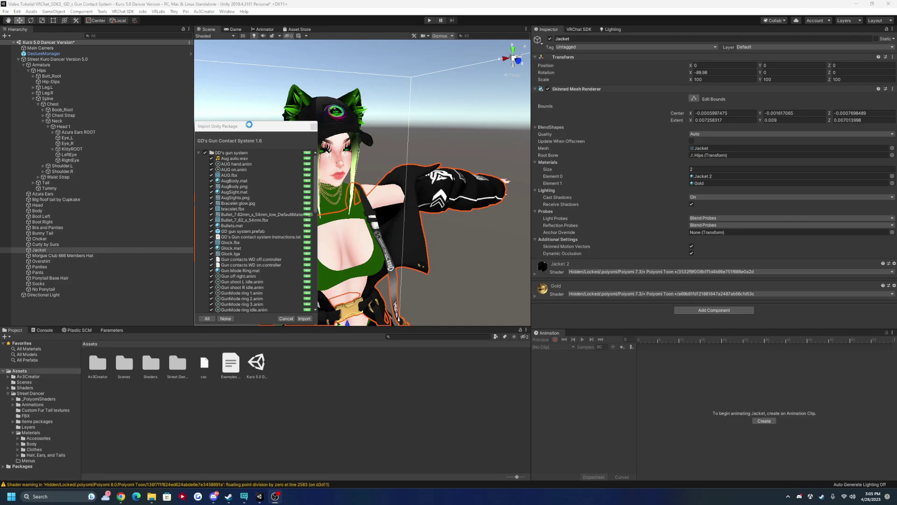
In Creator Companion, upgrade the tutorial project's Avatars 3.0 Manager to 2.0.20, then return to Projects
mouse_move(259, 496)
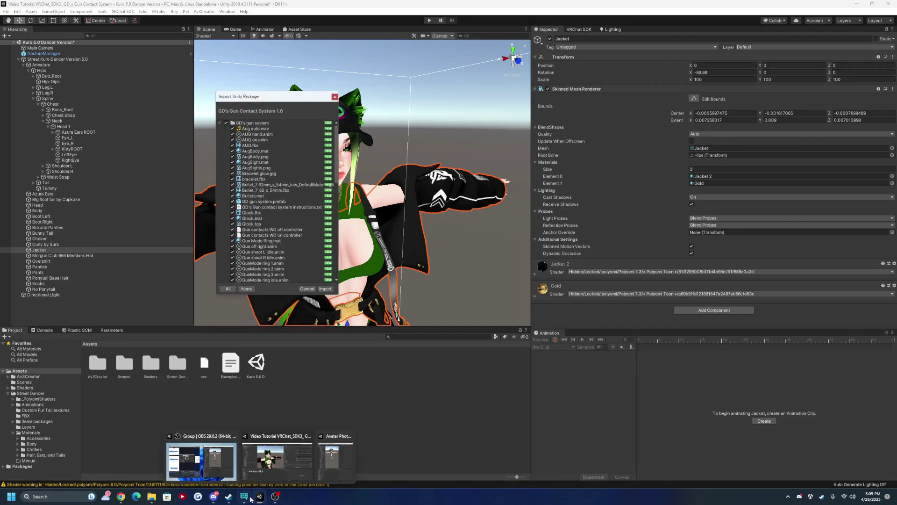
left_click(334, 462)
scroll(245, 225, "down", 10)
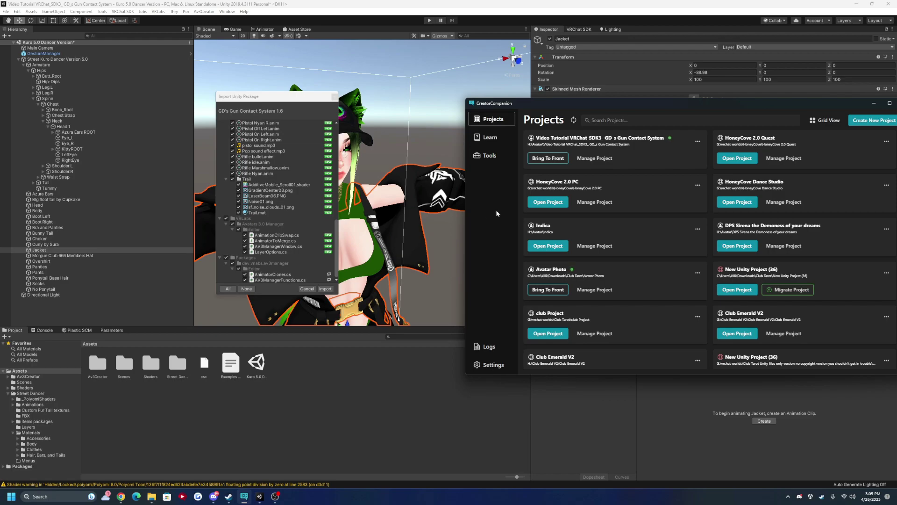
left_click(597, 160)
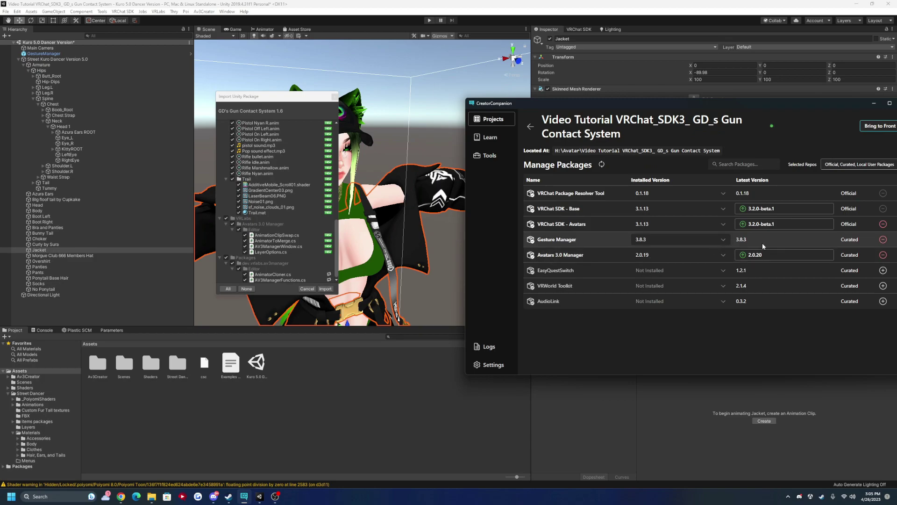
left_click(769, 254)
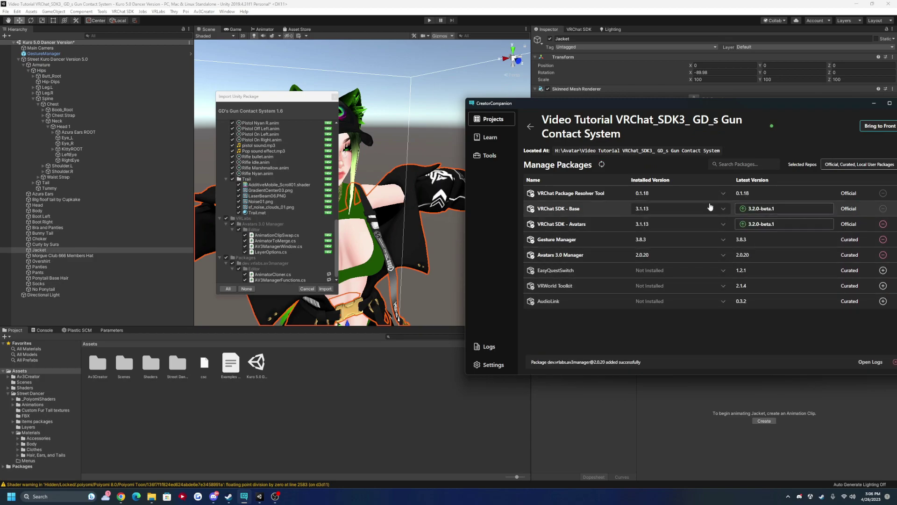
left_click(531, 127)
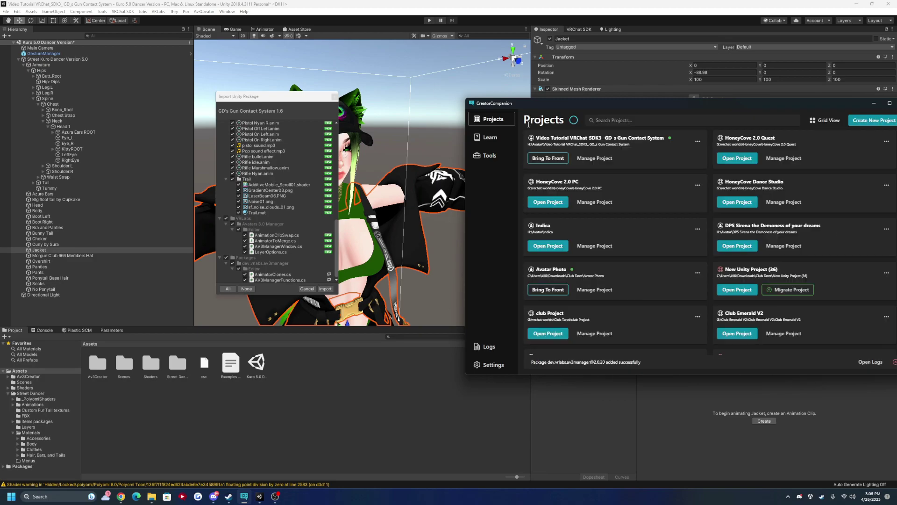
left_click(227, 218)
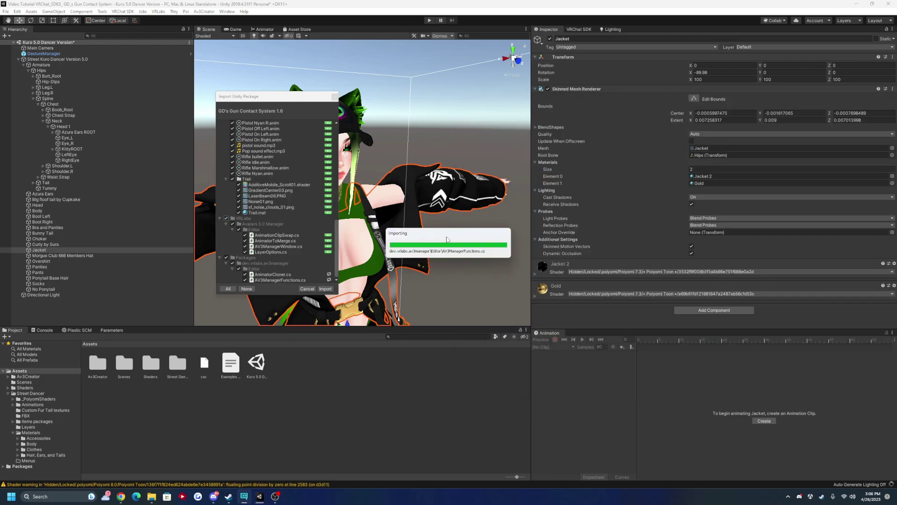
Untick the bundled VRLabs folder and import GD's Gun Contact System 1.6
left_click(226, 218)
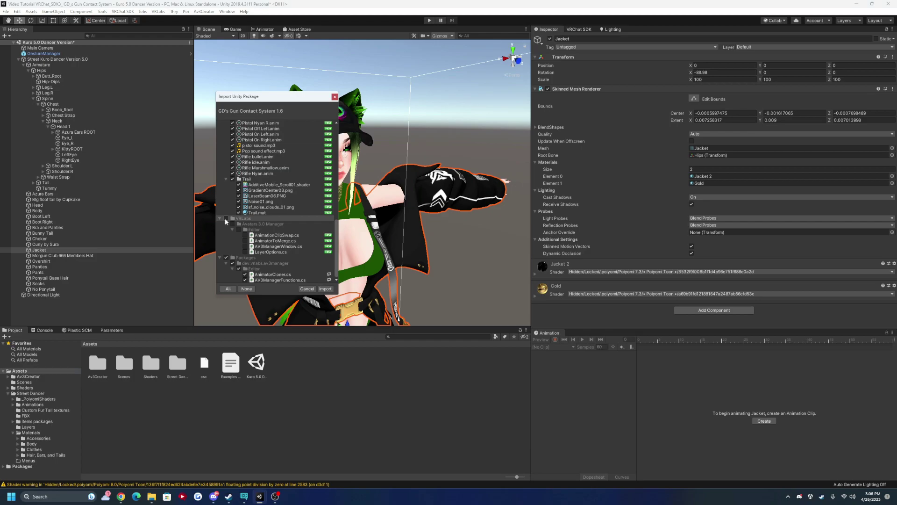
left_click(326, 288)
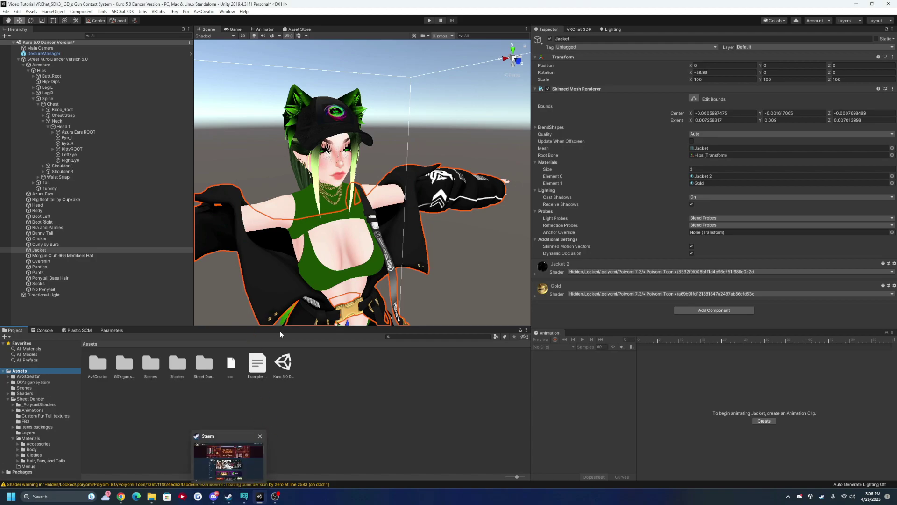
left_click(244, 496)
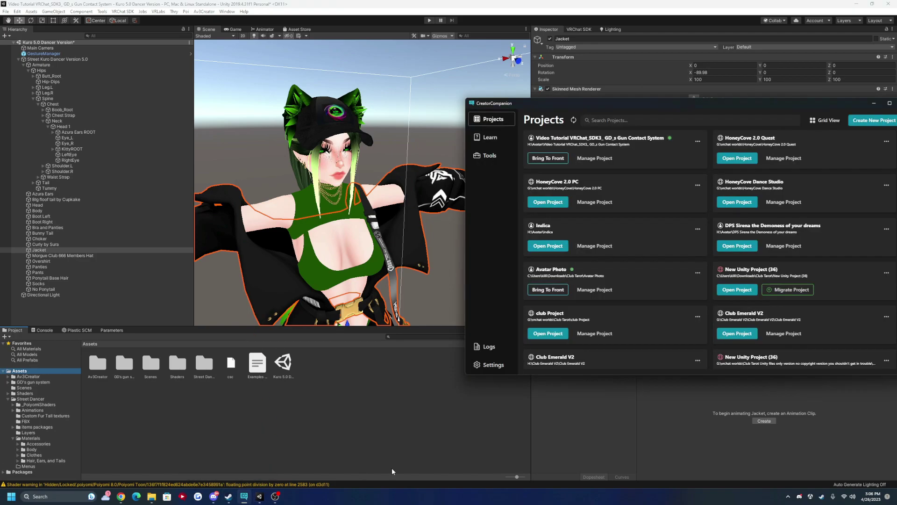
Clear the Unity console and inspect the remaining CS0246 ClipSwapItem error
left_click(603, 161)
left_click(246, 435)
left_click(45, 330)
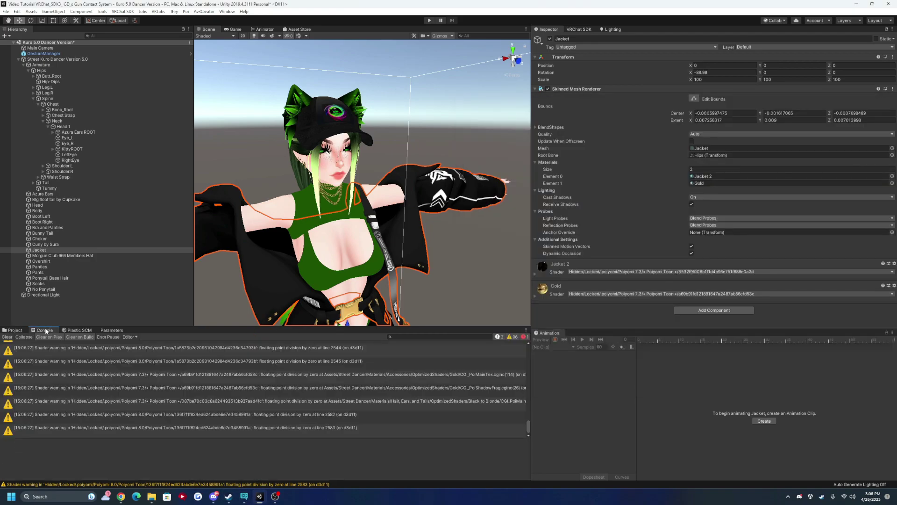
left_click(7, 337)
left_click(203, 349)
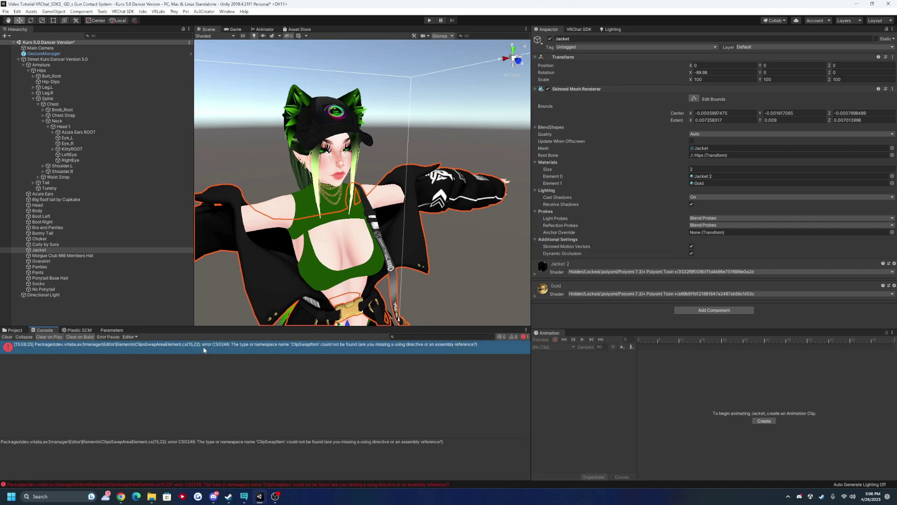
left_click(15, 330)
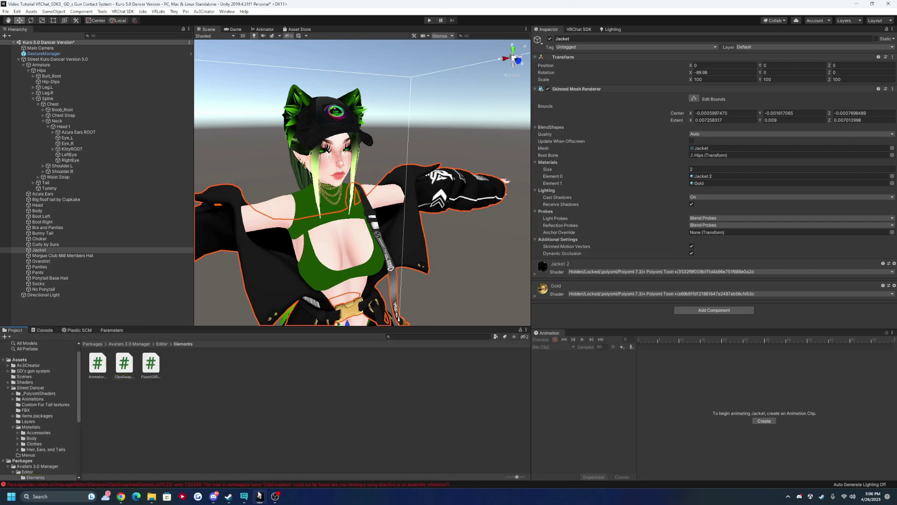
Remove Gesture Manager and Avatars 3.0 Manager in Creator Companion, then confirm the console is error-free
mouse_move(261, 496)
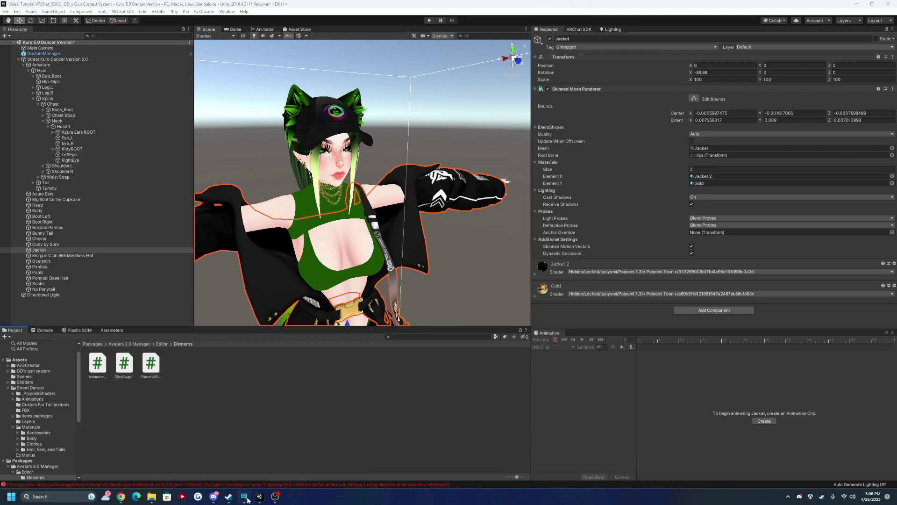
left_click(244, 496)
left_click(884, 239)
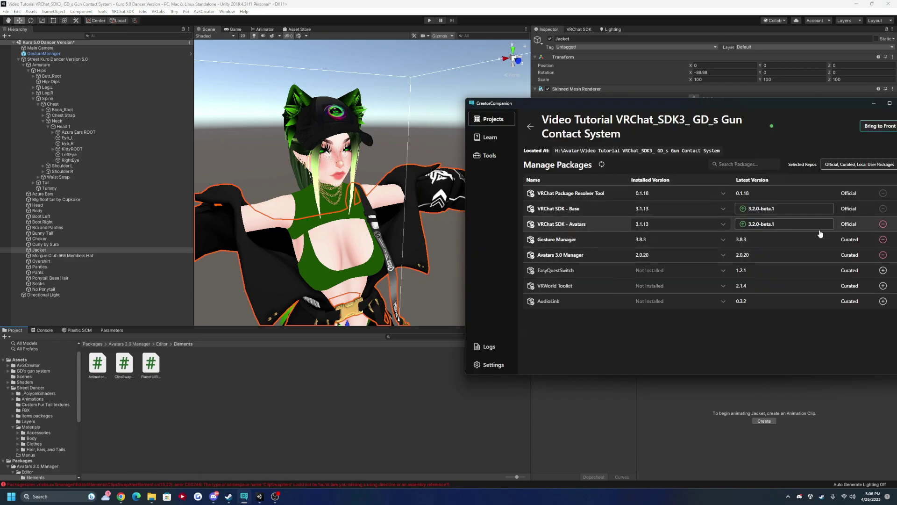
left_click(883, 239)
left_click(517, 406)
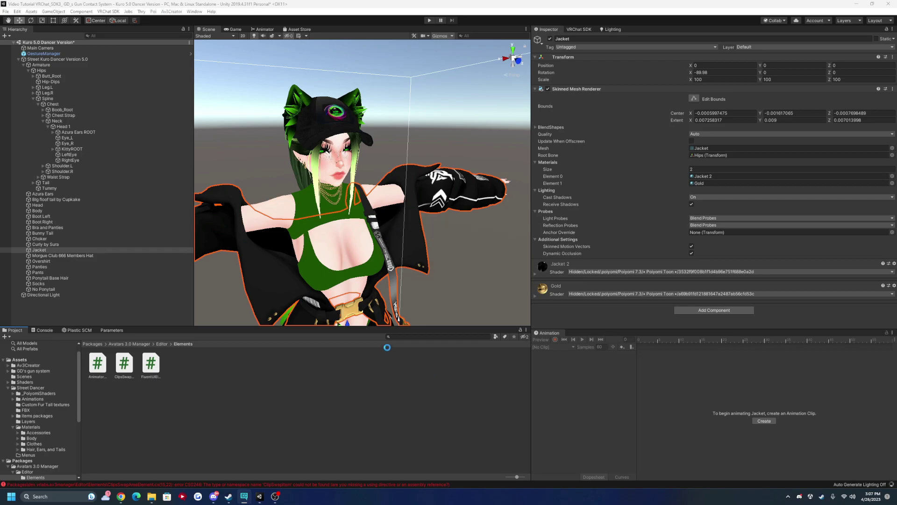
left_click(43, 330)
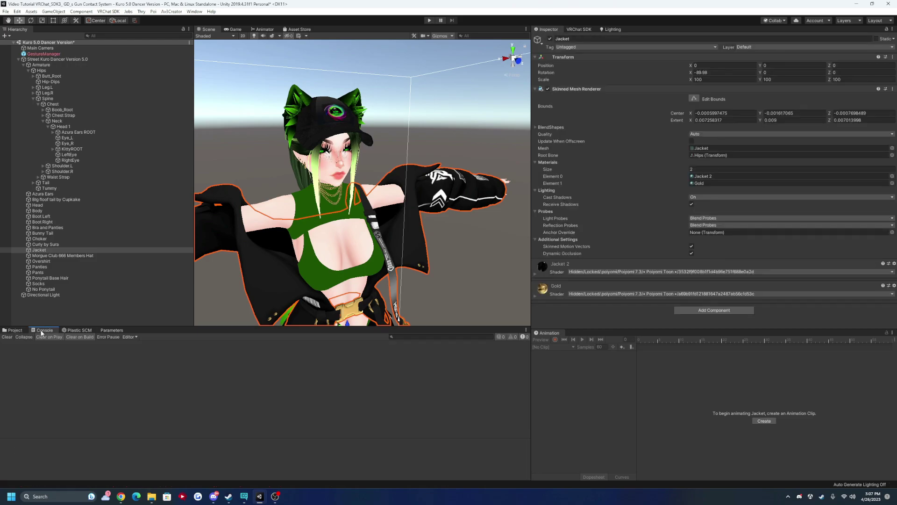
Delete the GestureManager object from the scene and reinstall Avatars 3.0 Manager through Creator Companion
left_click(57, 54)
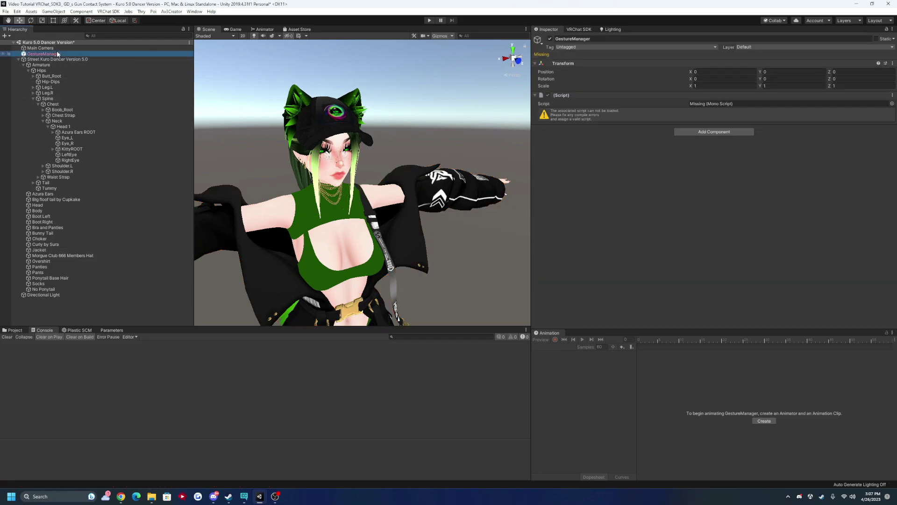
key("Delete")
left_click(244, 496)
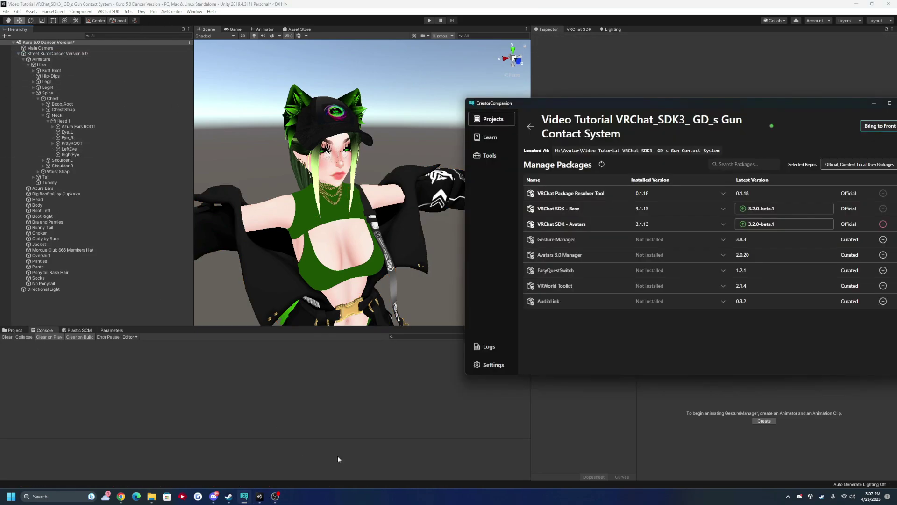
left_click(883, 254)
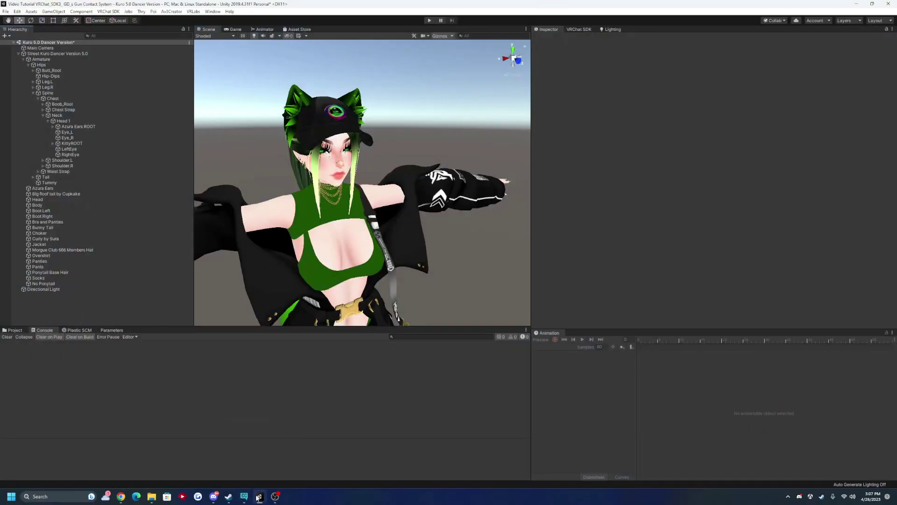
left_click(244, 496)
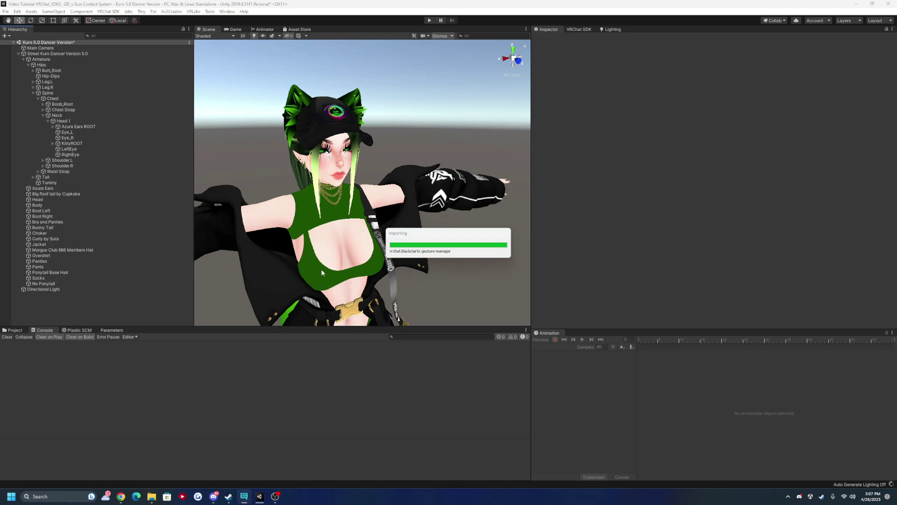
left_click(17, 329)
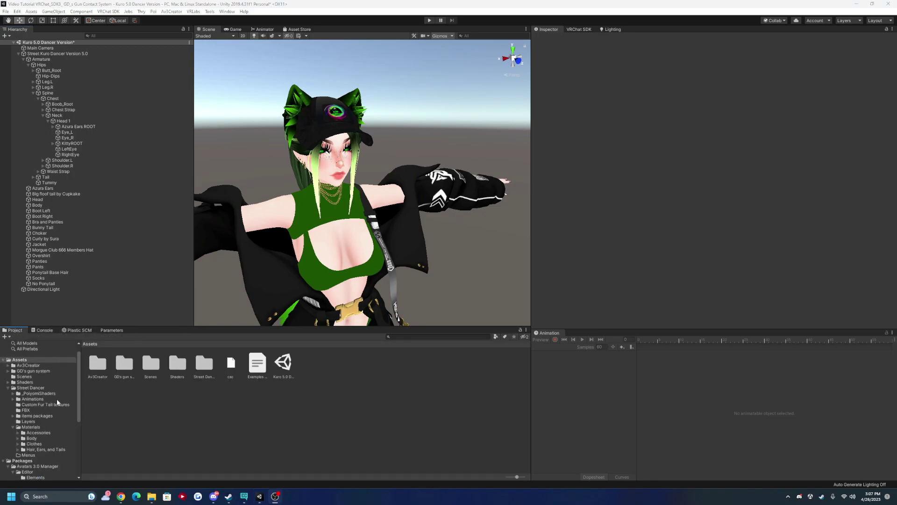
In the GD's gun system folder, multi-select the eight pink materials, including AugBody, AugSight, Bullets, Glock, Nyan and No Name
left_click(70, 371)
left_click(235, 363)
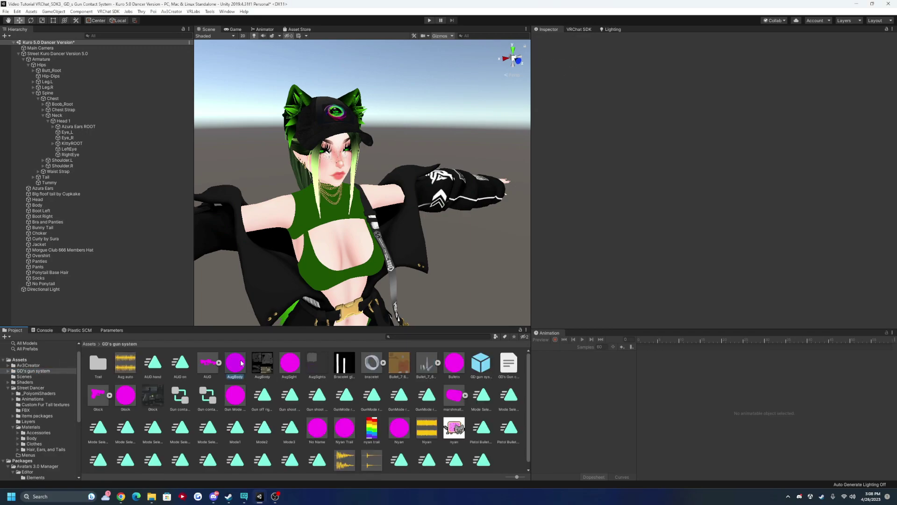
left_click(289, 363, "ctrl")
left_click(454, 363, "ctrl")
left_click(125, 395, "ctrl")
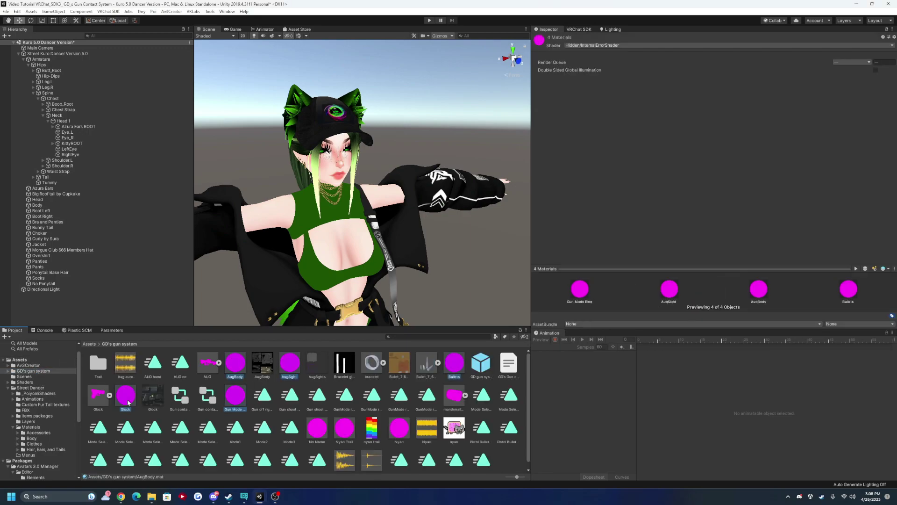
left_click(235, 395, "ctrl")
left_click(318, 427, "ctrl")
left_click(345, 428, "ctrl")
left_click(399, 428, "ctrl")
Set their shader to .poiyomi > Poiyomi 7.3 > Poiyomi Toon
left_click(584, 45)
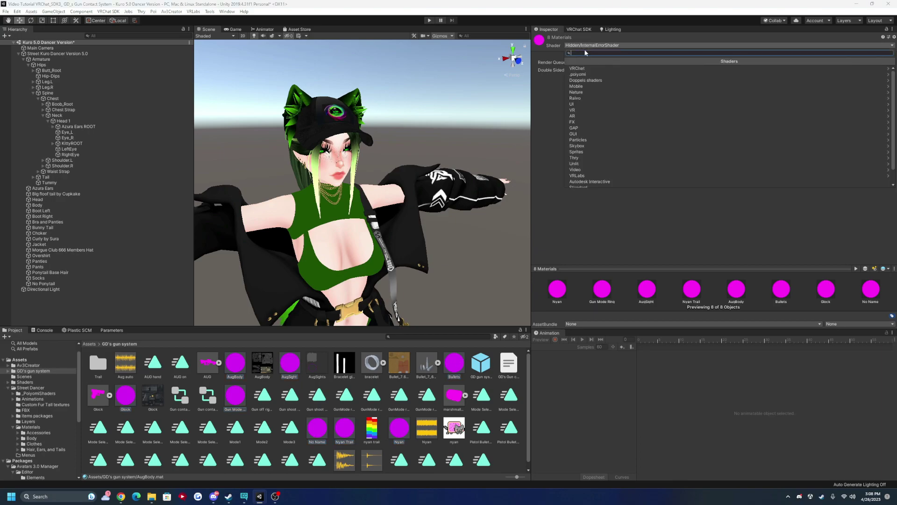
left_click(591, 68)
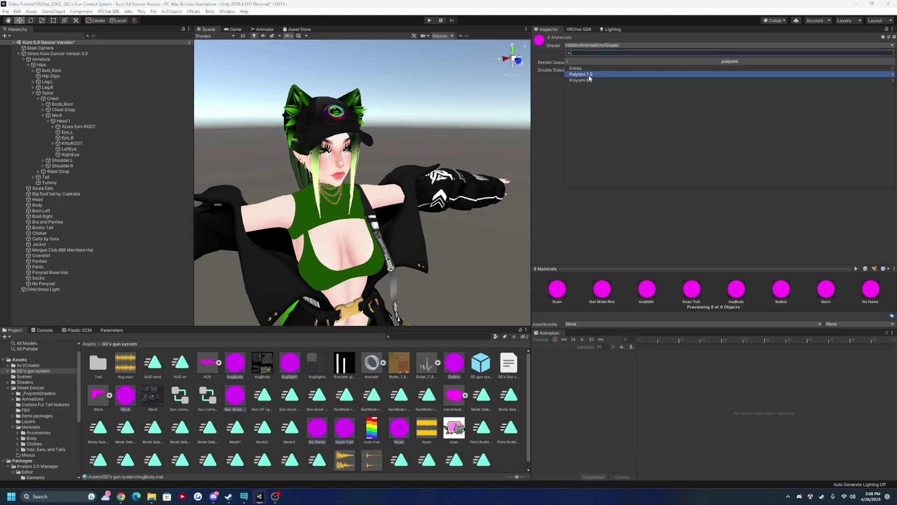
left_click(587, 74)
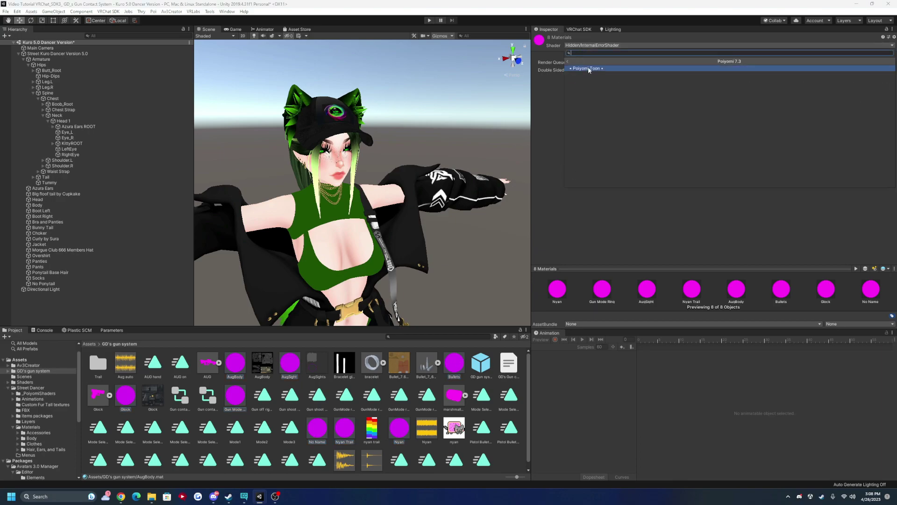
left_click(382, 253)
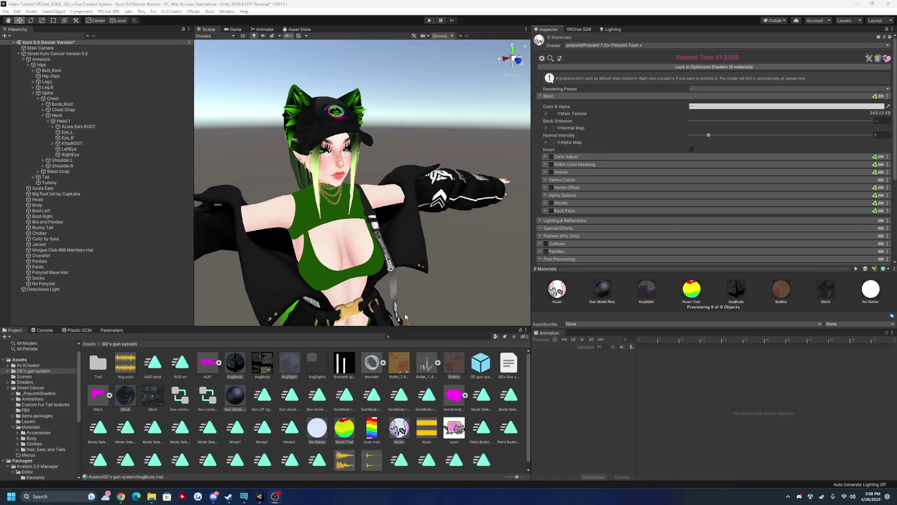
Enable and apply Load In Background on the Aug auto, pistol and pop clips, and on Nyan
left_click(125, 366)
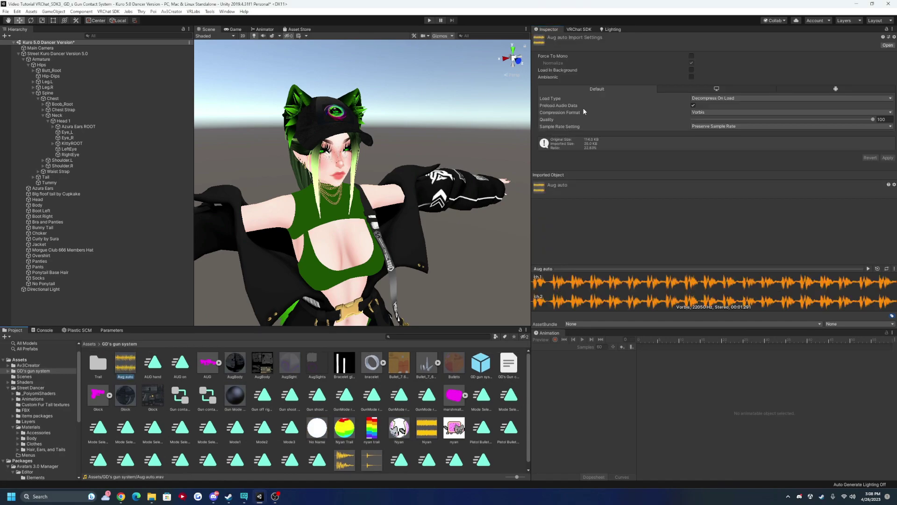
left_click(349, 461, "ctrl")
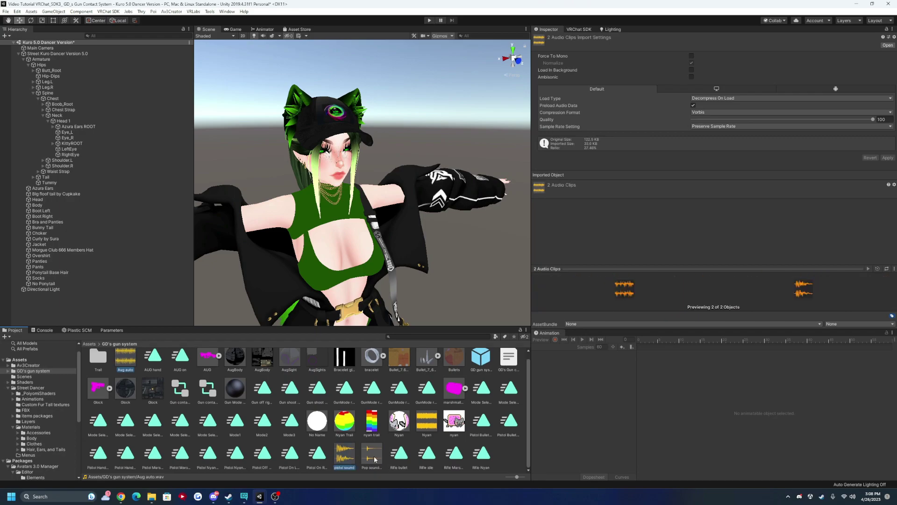
left_click(372, 454, "ctrl")
left_click(691, 70)
left_click(888, 157)
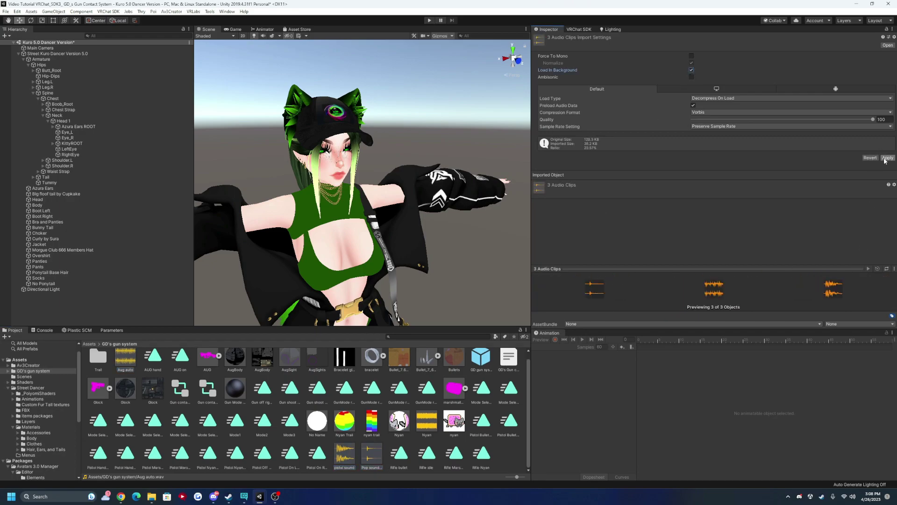
left_click(427, 421)
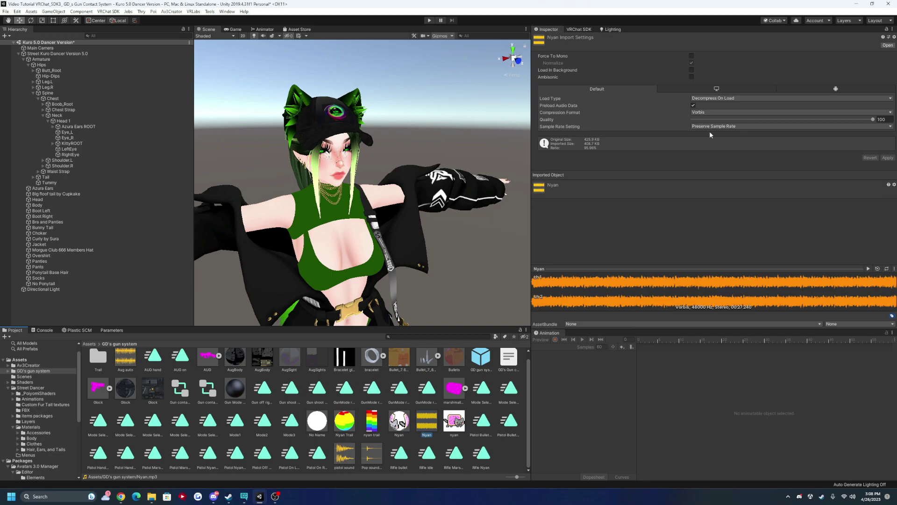
left_click(691, 70)
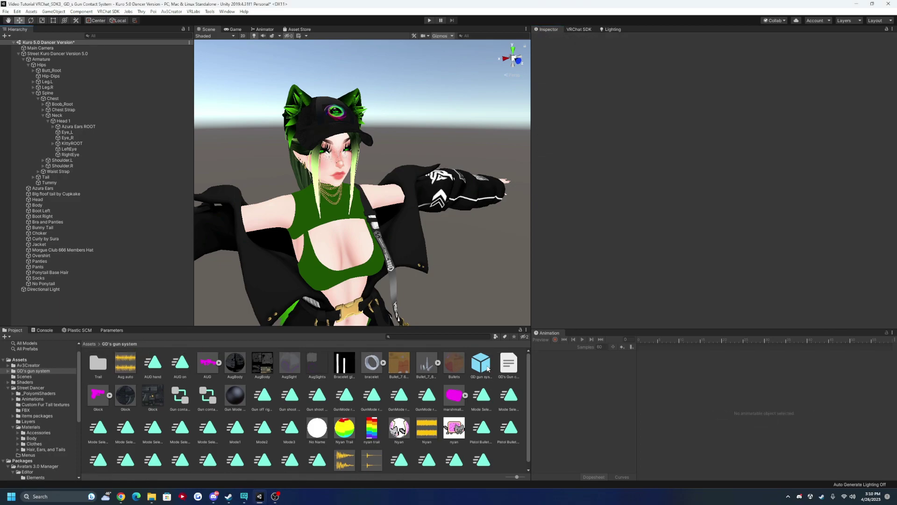
Drag the GD gun system prefab onto the Street Kuro Dancer avatar and unpack the prefab
left_click(485, 370)
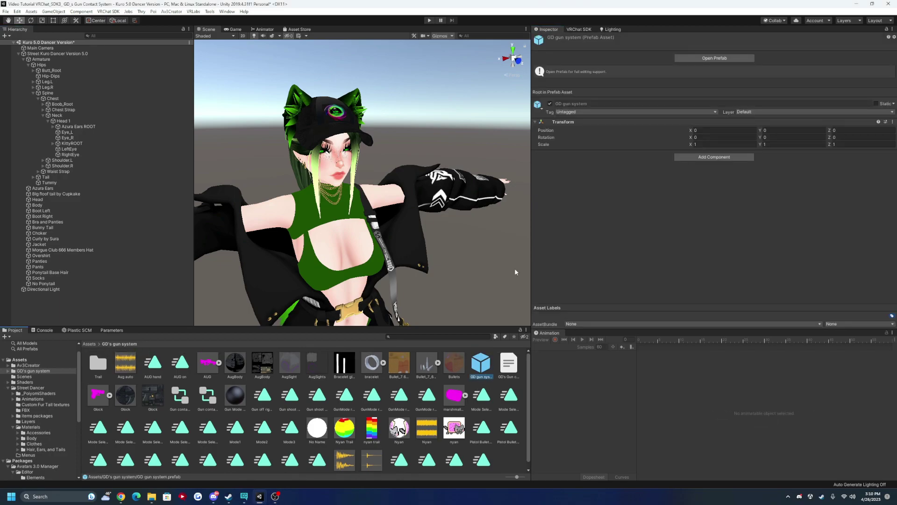
mouse_move(530, 178)
left_mouse_down()
mouse_move(57, 58)
mouse_move(67, 290)
left_mouse_up()
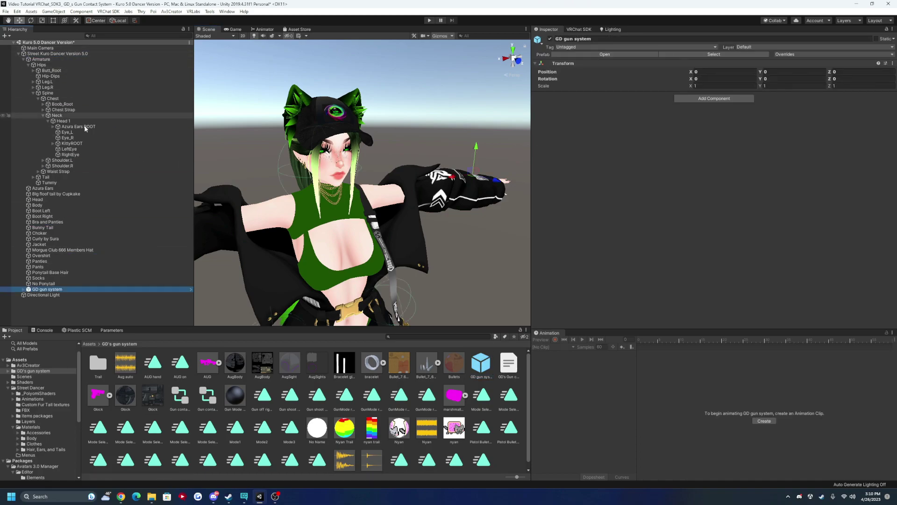
right_click(67, 289)
left_click(77, 378)
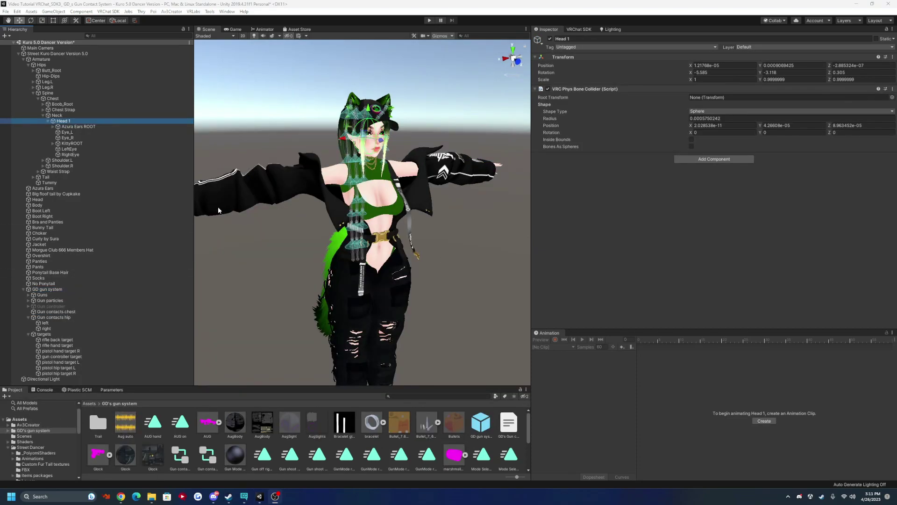
Parent Gun contacts chest under Chest and Gun contacts hip under Hips, checking placement in the Scene view
left_click(52, 93)
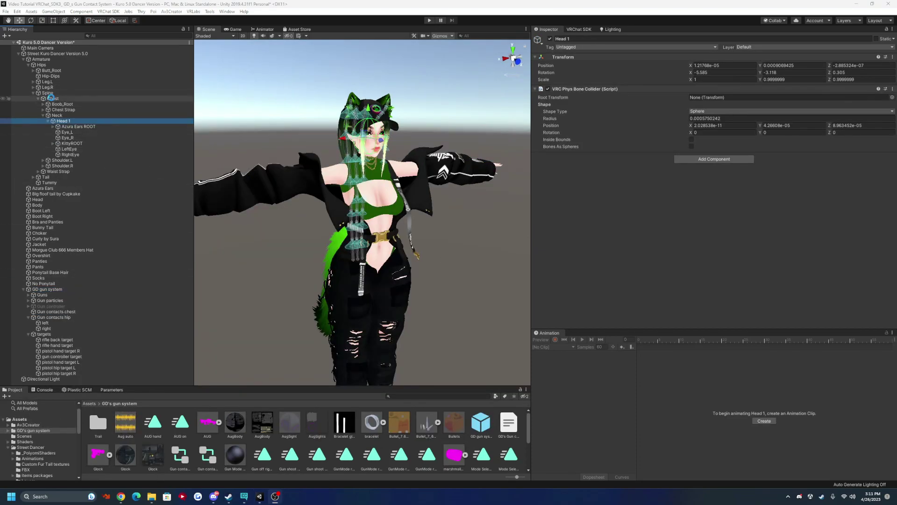
left_click(53, 98)
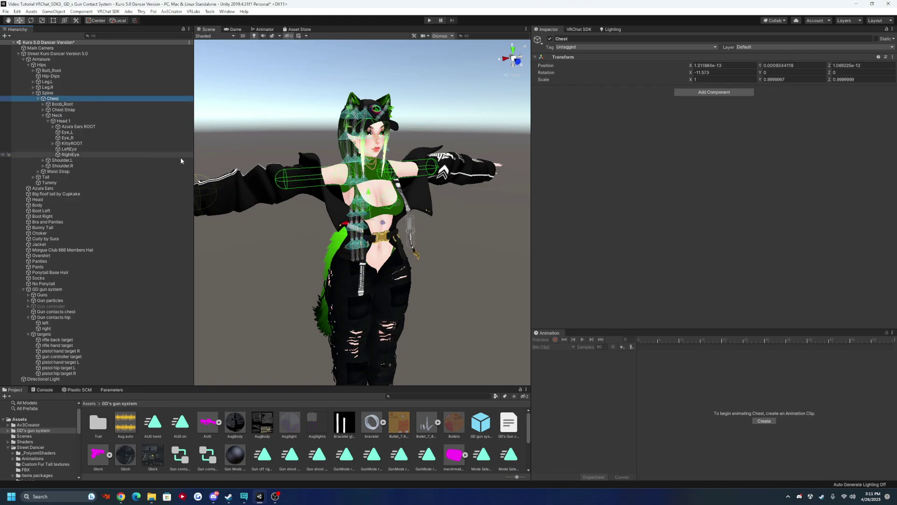
left_click(76, 312)
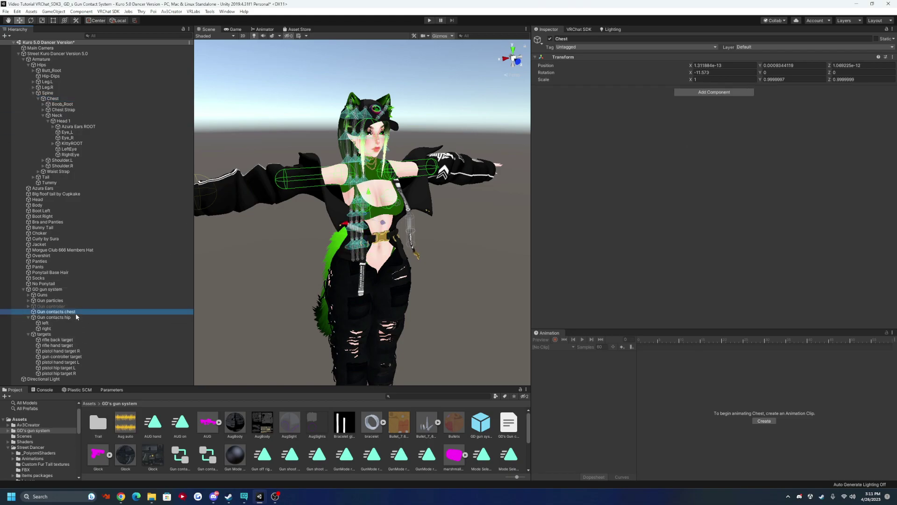
left_click_drag(76, 313, 58, 99)
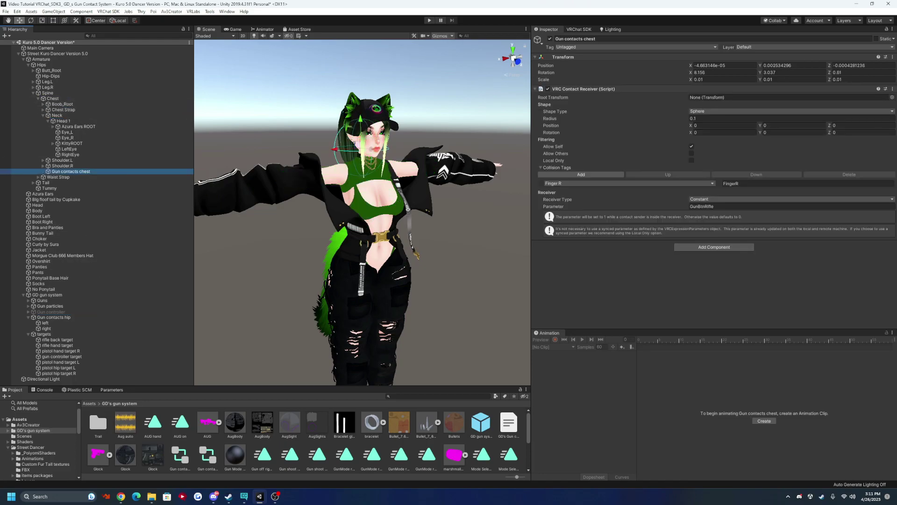
left_click(65, 317)
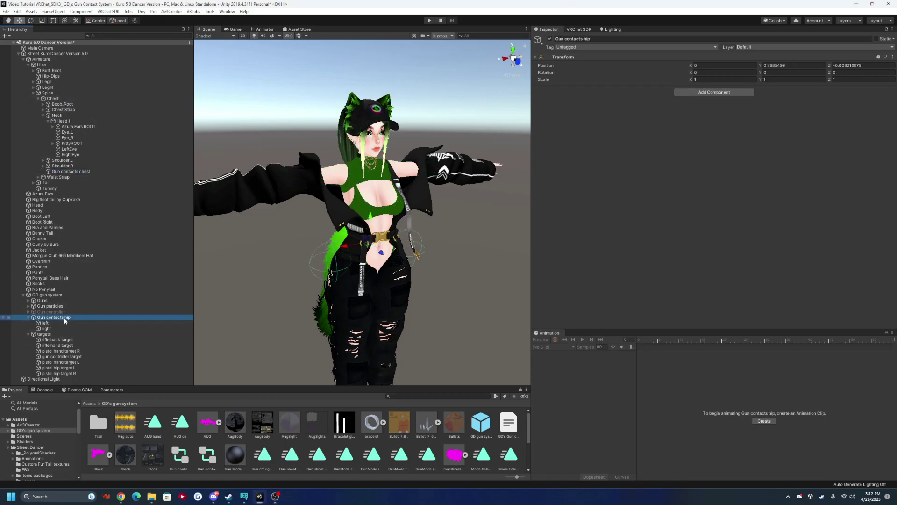
left_click_drag(64, 318, 47, 65)
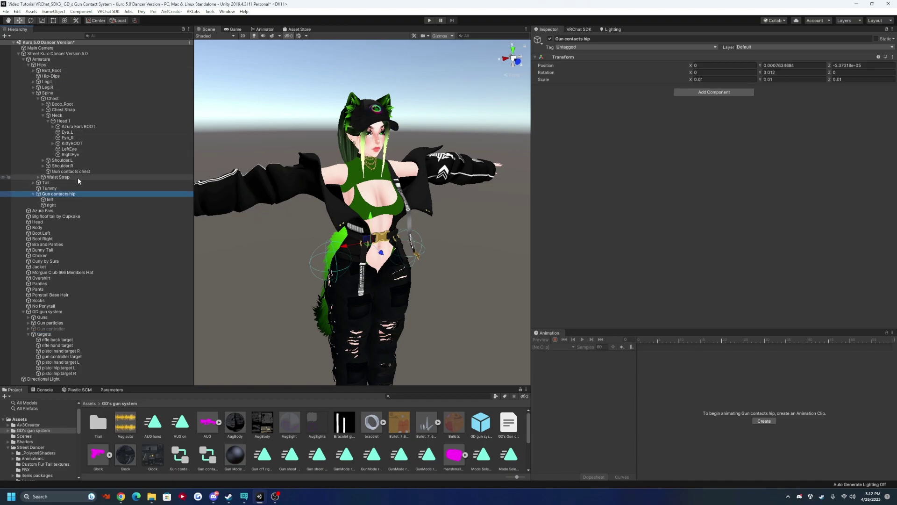
mouse_move(307, 239)
left_mouse_down("alt")
mouse_move(335, 218)
mouse_move(444, 218)
left_mouse_up("alt")
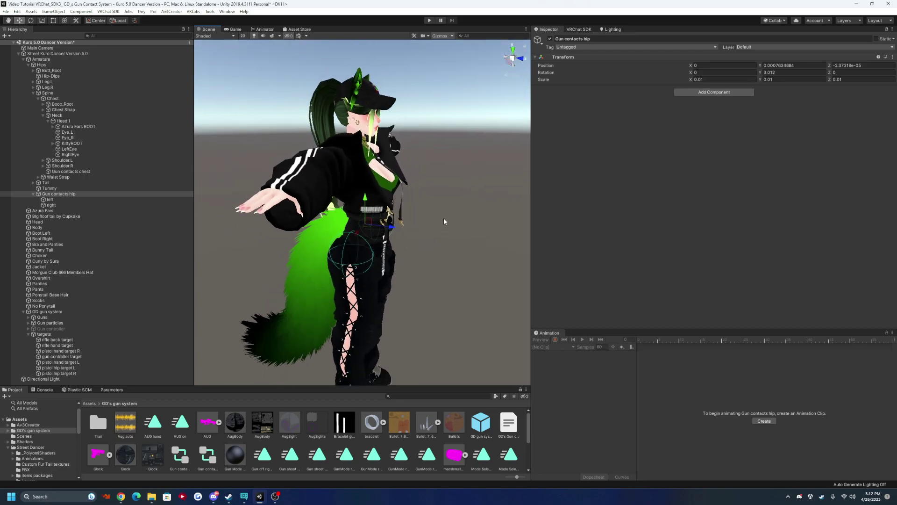
double_click(72, 172)
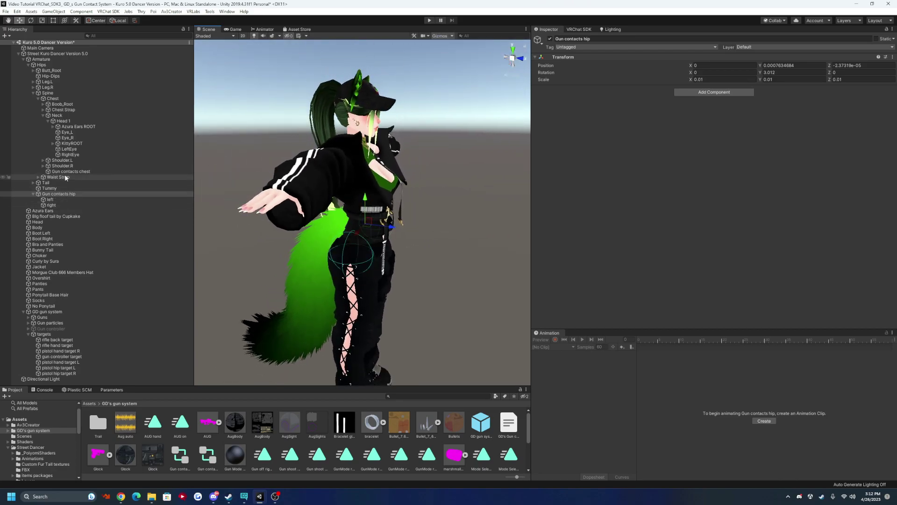
left_click_drag(374, 211, 262, 210, "alt")
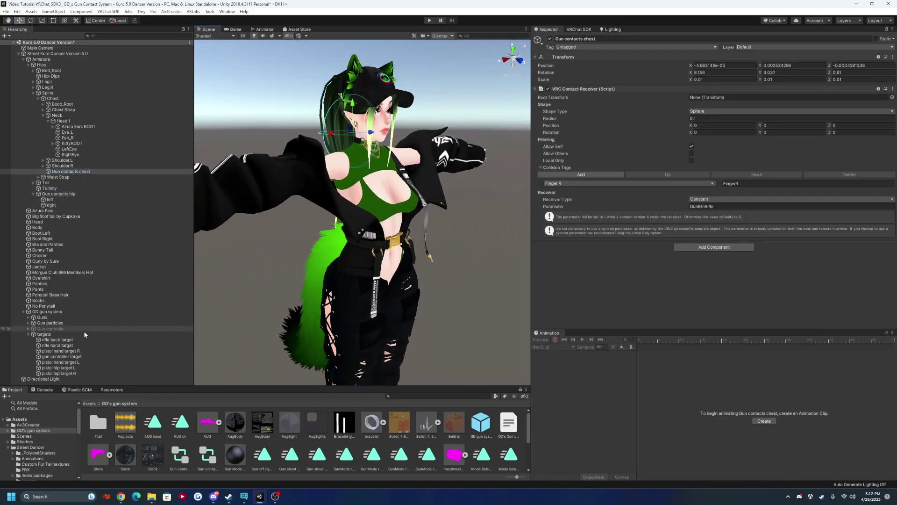
Expand the Guns group and select pistol L, pistol R and the rifle back target
left_click(47, 317)
left_click(29, 317)
left_click(48, 323)
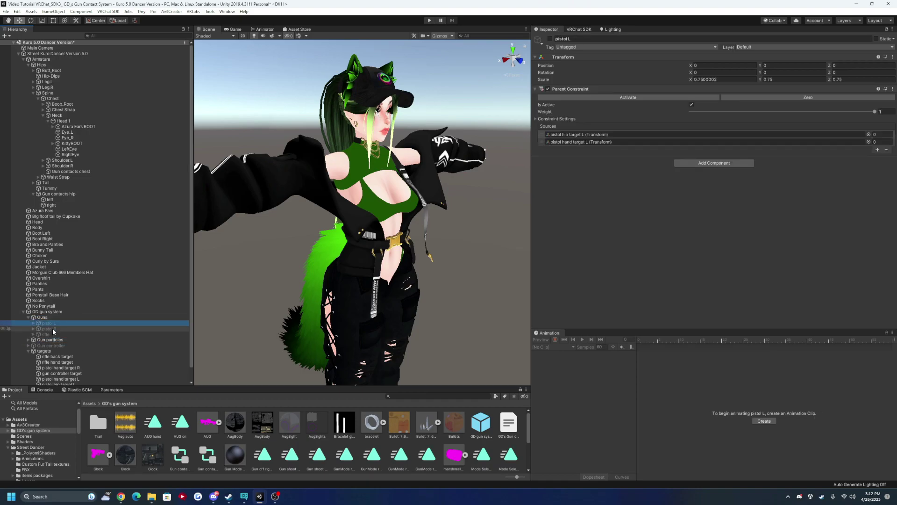
left_click(53, 328, "shift")
scroll(55, 348, "down", 1)
left_click(55, 343)
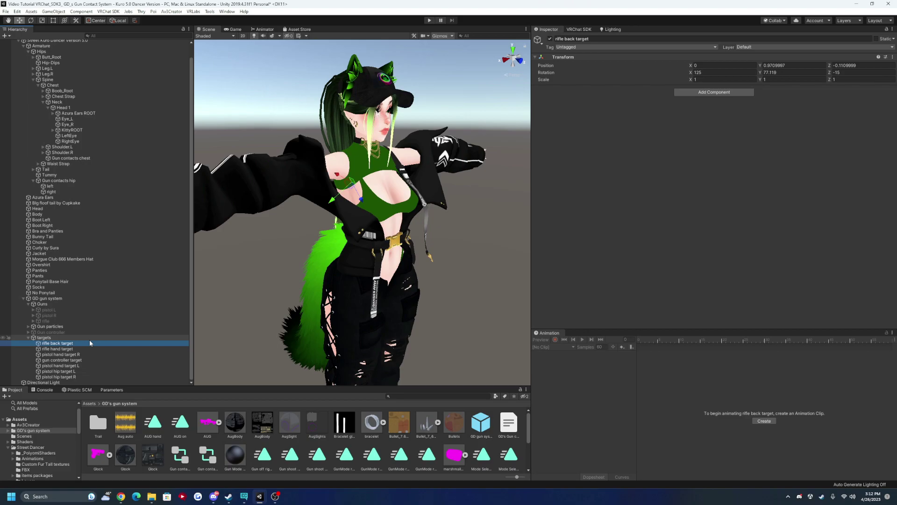
Move rifle back target under the Chest bone and expand the right arm down to Wrist.R
left_click_drag(90, 343, 64, 87)
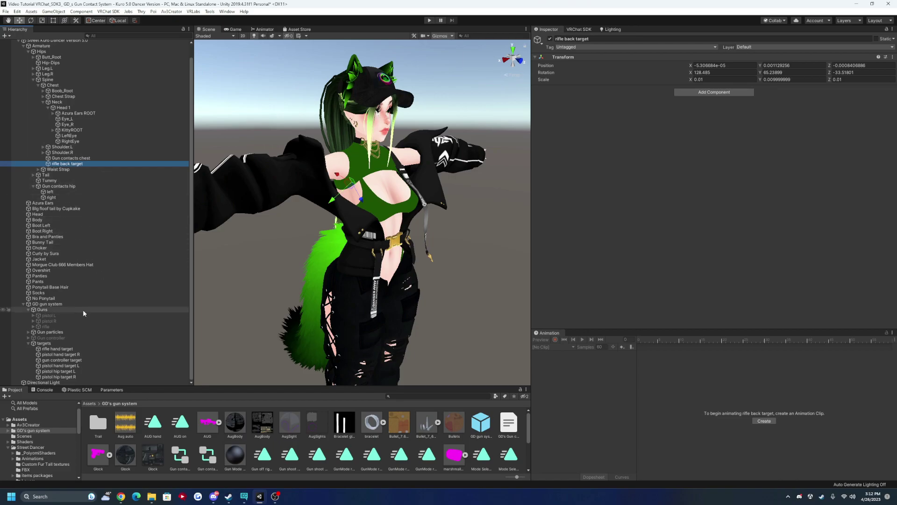
left_click(65, 350)
left_click_drag(66, 351, 49, 161)
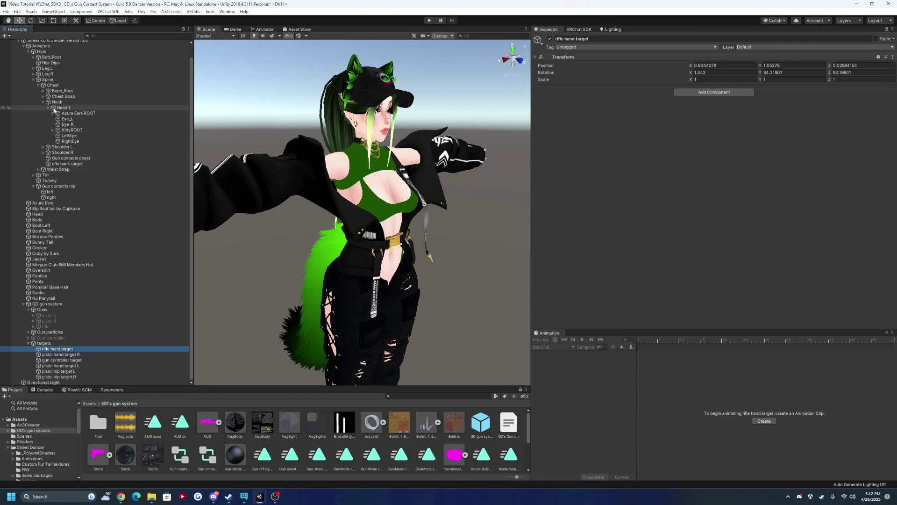
left_click(53, 164)
left_click(58, 169)
left_click(72, 169)
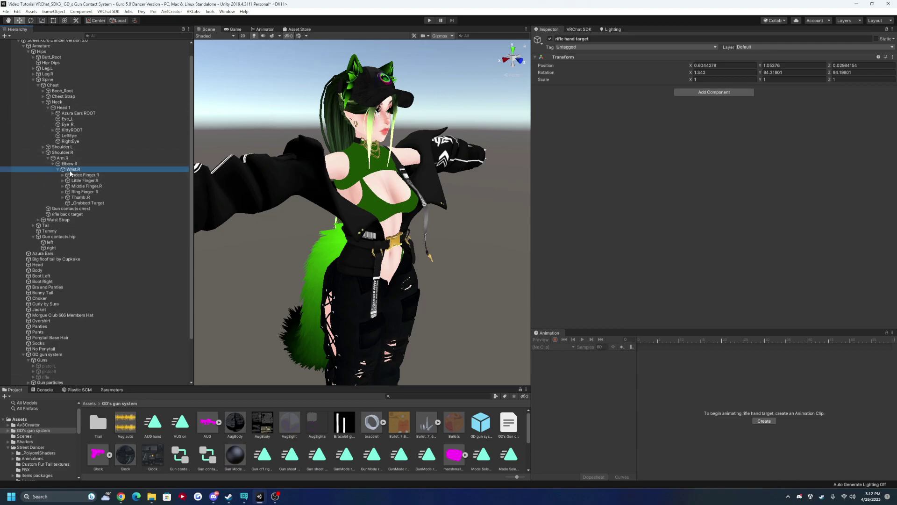
scroll(66, 259, "down", 3)
Parent rifle hand target and pistol hand target R under Wrist.R
left_click_drag(57, 349, 73, 119)
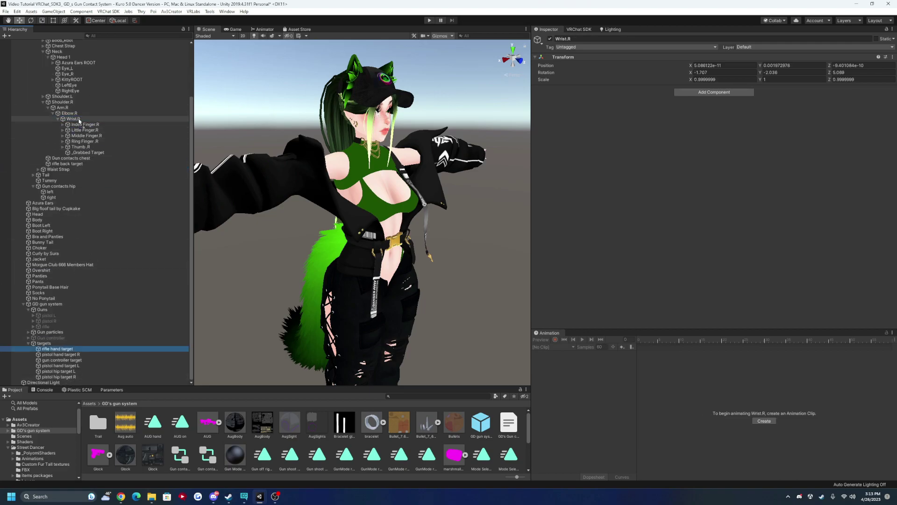
left_click_drag(83, 355, 72, 119)
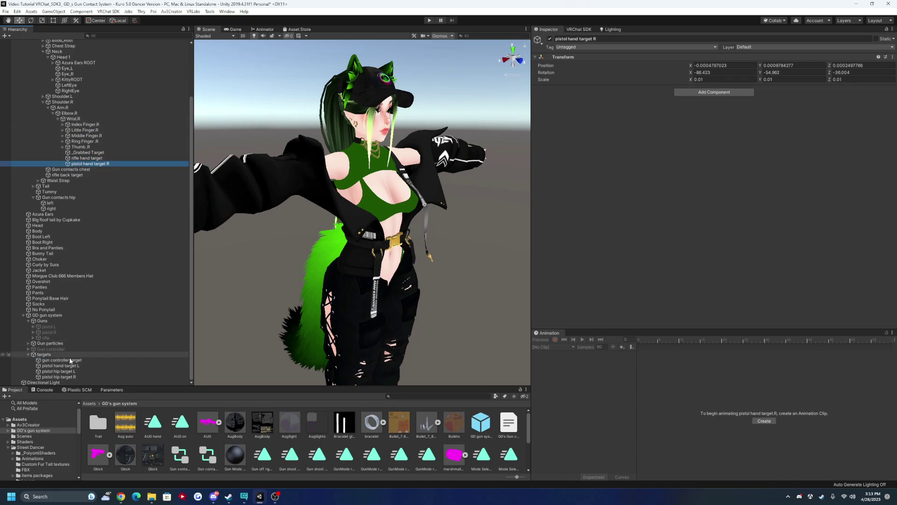
left_click(79, 360)
left_click(79, 366)
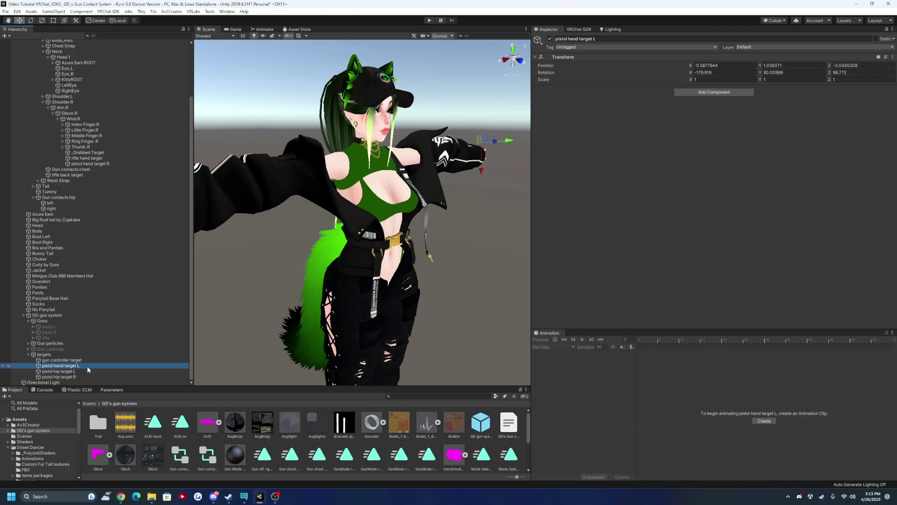
scroll(87, 187, "up", 5)
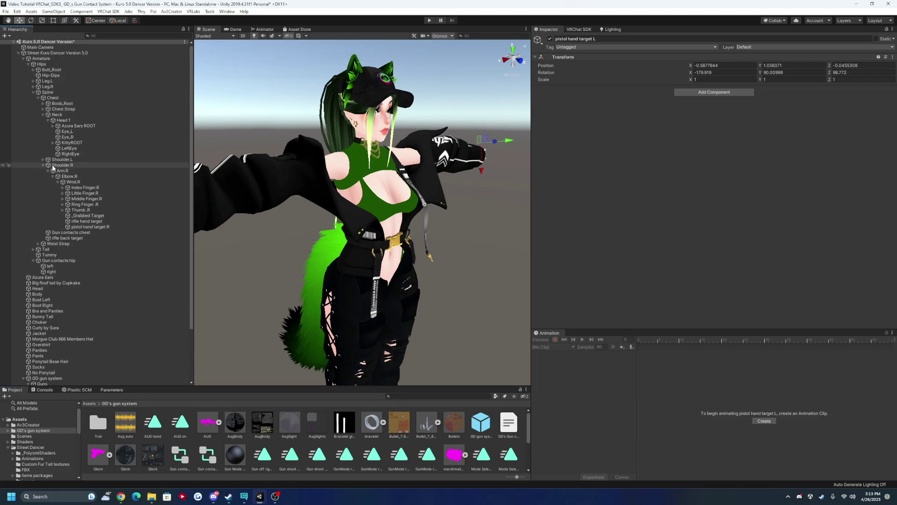
Expand the left arm bones and move both pistol hip targets under Gun contacts hip
left_click(44, 160)
left_click(53, 165)
scroll(83, 233, "down", 4)
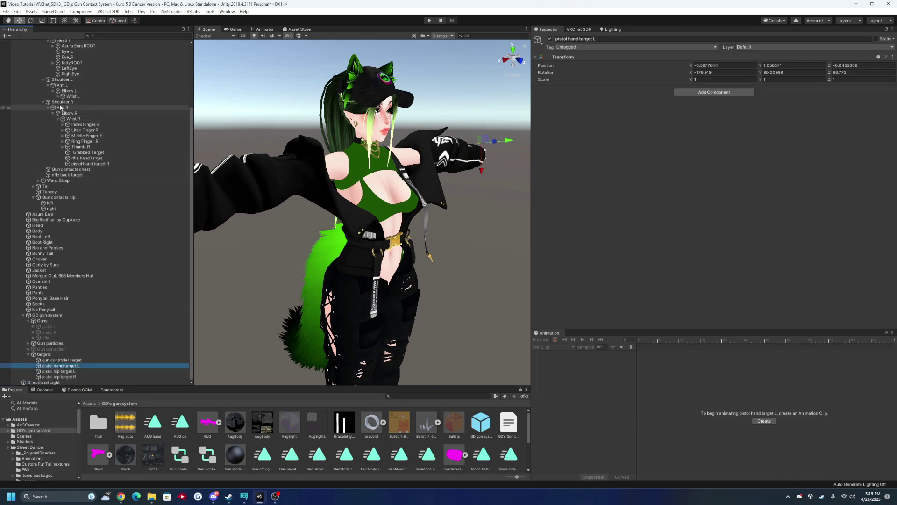
scroll(84, 233, "down", 2)
left_click_drag(59, 366, 92, 70)
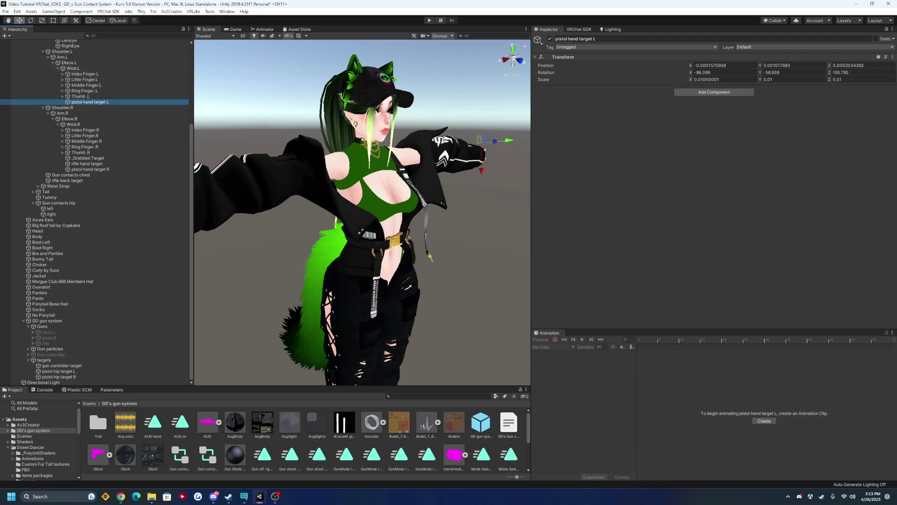
mouse_move(61, 371)
left_mouse_down()
mouse_move(72, 380)
mouse_move(65, 45)
left_mouse_up()
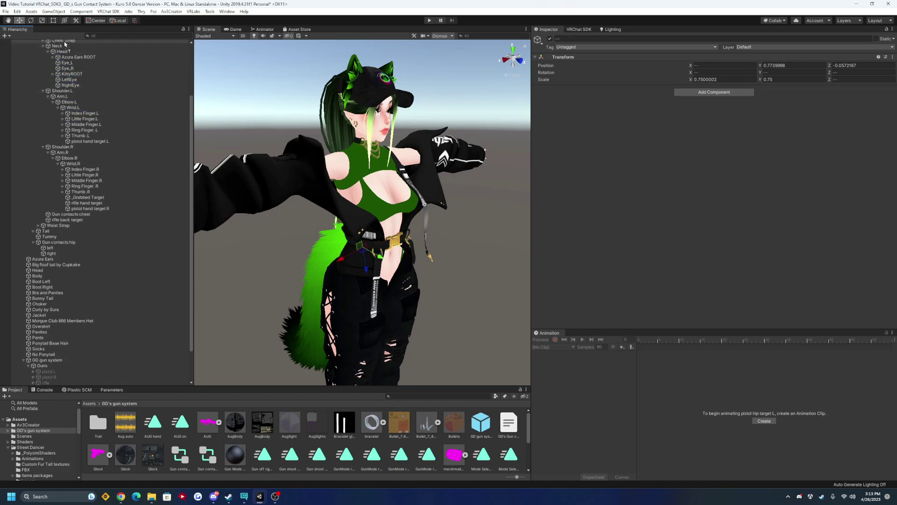
left_click_drag(65, 44, 70, 192)
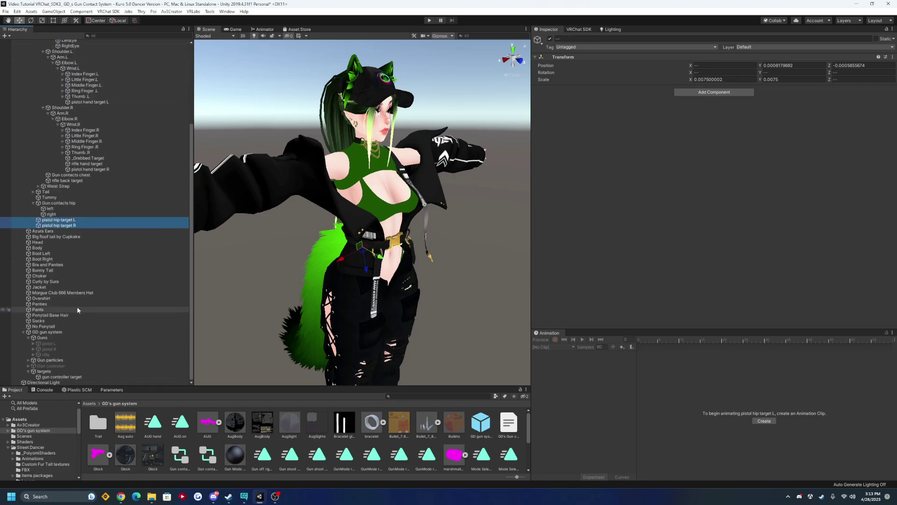
Parent the gun controller target under Wrist.L and frame it in the Scene view
left_click(73, 376)
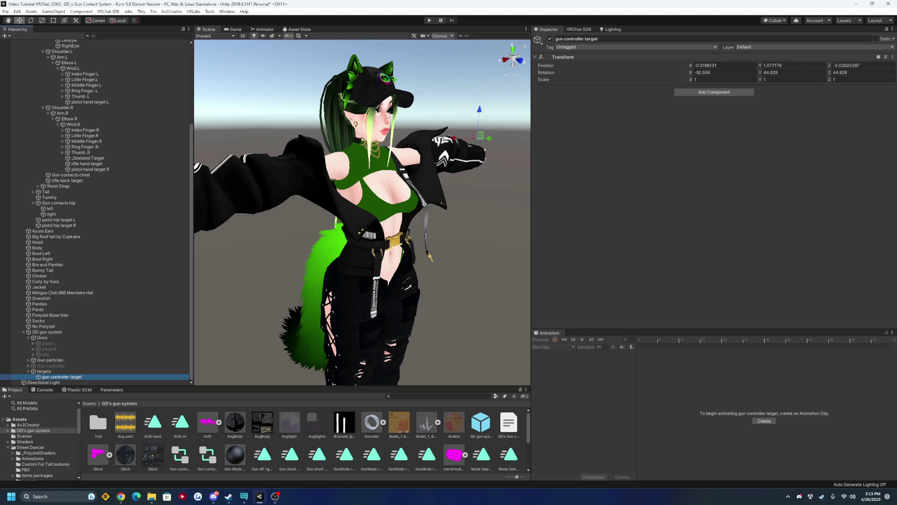
scroll(119, 207, "up", 3)
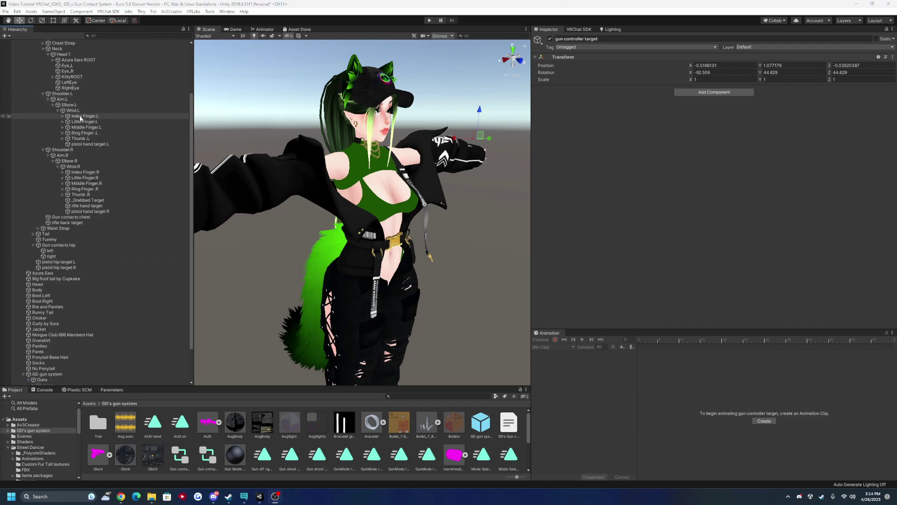
left_click(81, 111)
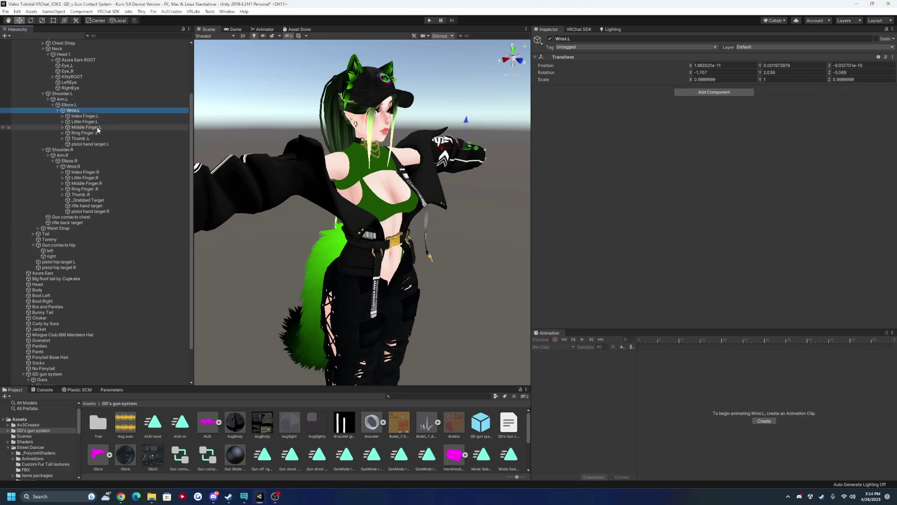
scroll(56, 370, "down", 3)
left_click_drag(62, 377, 95, 71)
left_click_drag(96, 66, 95, 68)
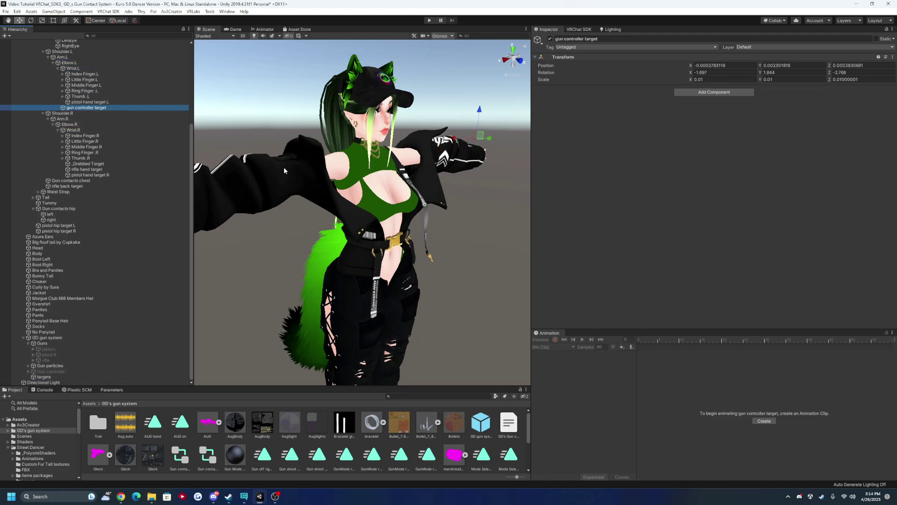
key("f")
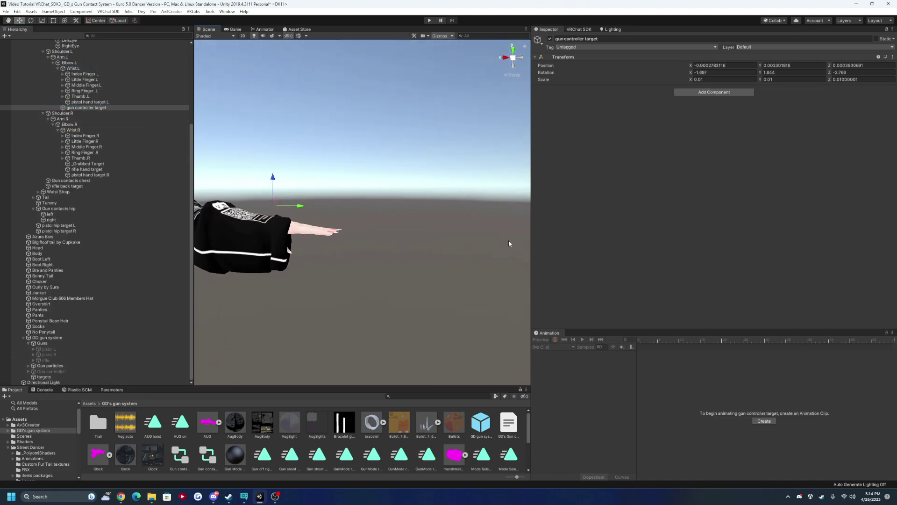
Reset the gun controller target's transform and hide the Jacket mesh
left_click(893, 57)
left_click(834, 65)
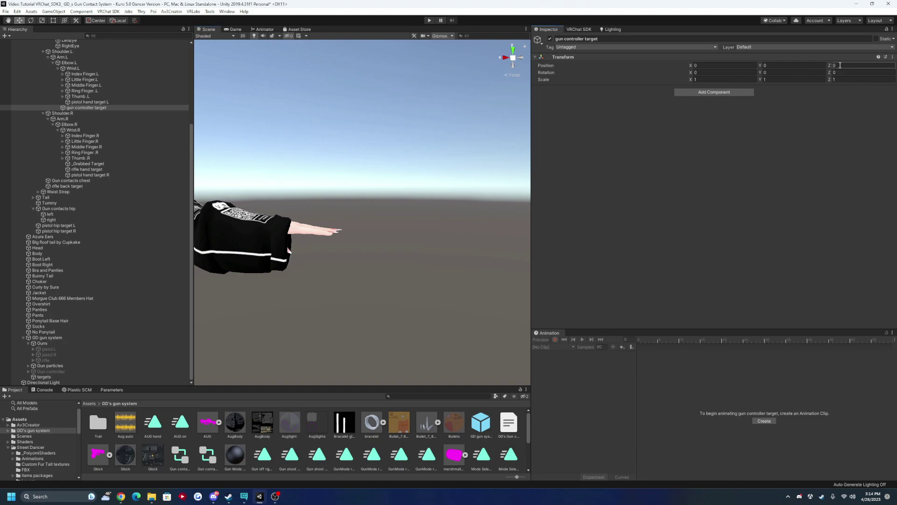
scroll(430, 216, "down", 10)
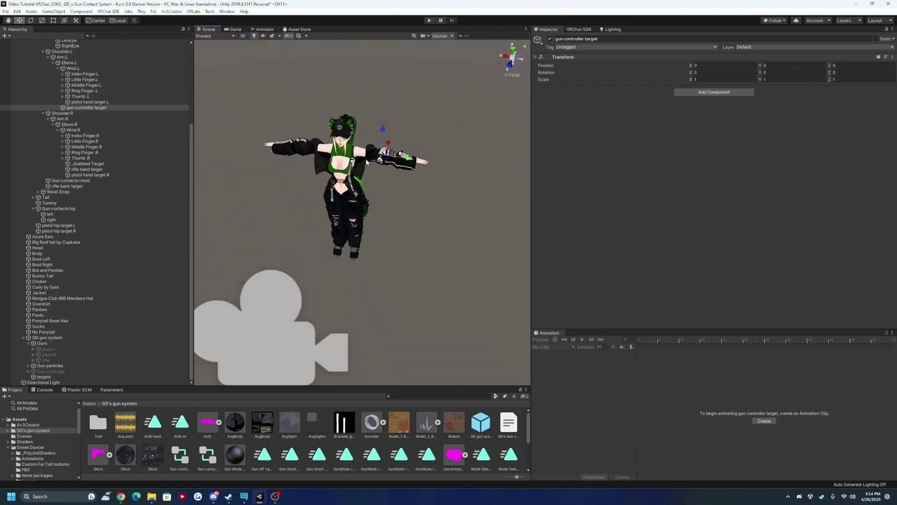
left_click(366, 162)
left_click(550, 39)
Delete the leftover targets object from the GD gun system
scroll(327, 211, "up", 3)
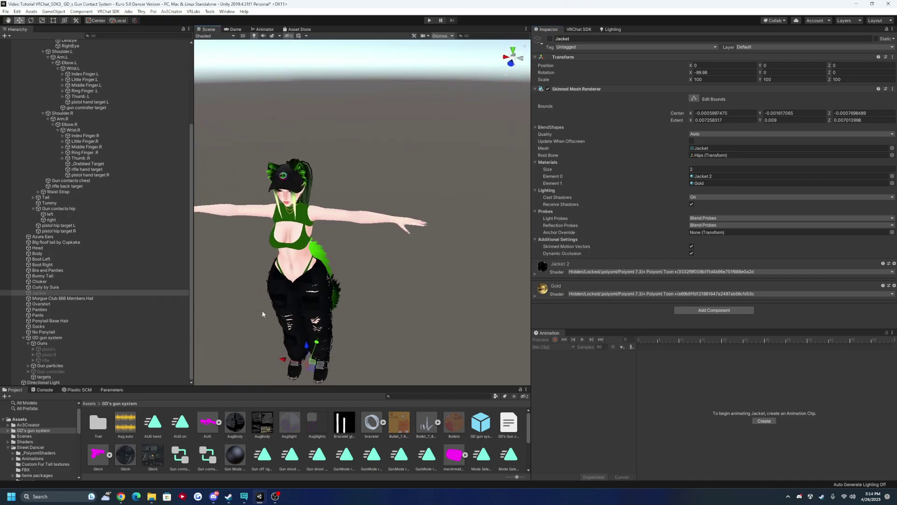
left_click(75, 337)
right_click(76, 378)
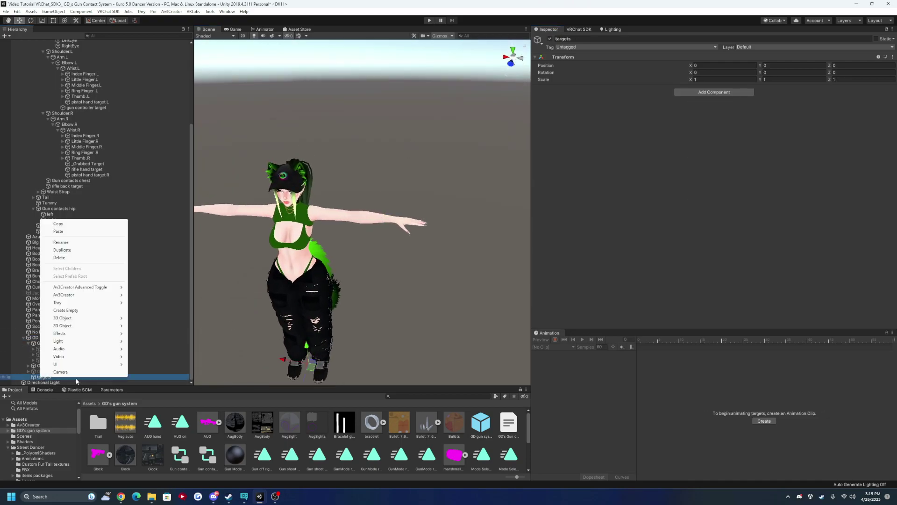
left_click(58, 257)
Inspect the gun controller target's placement around the left wrist and forearm
left_click(51, 376)
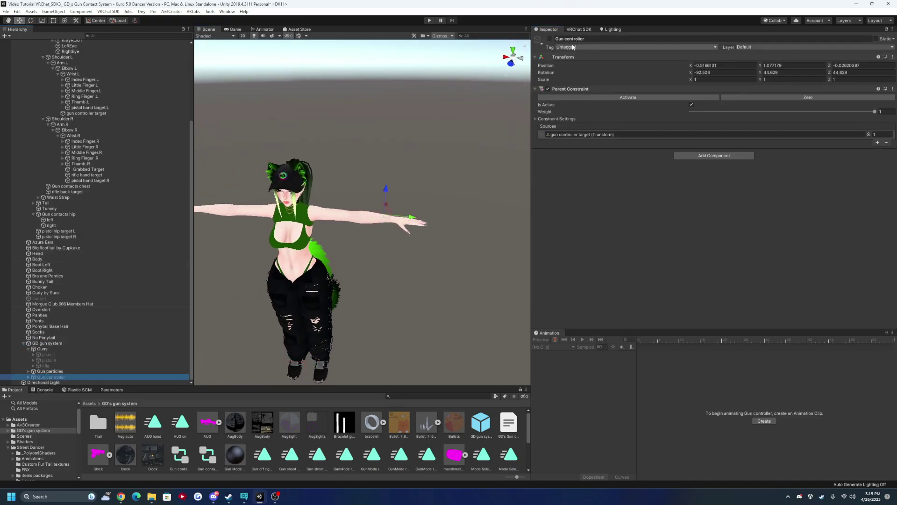
scroll(397, 221, "up", 5)
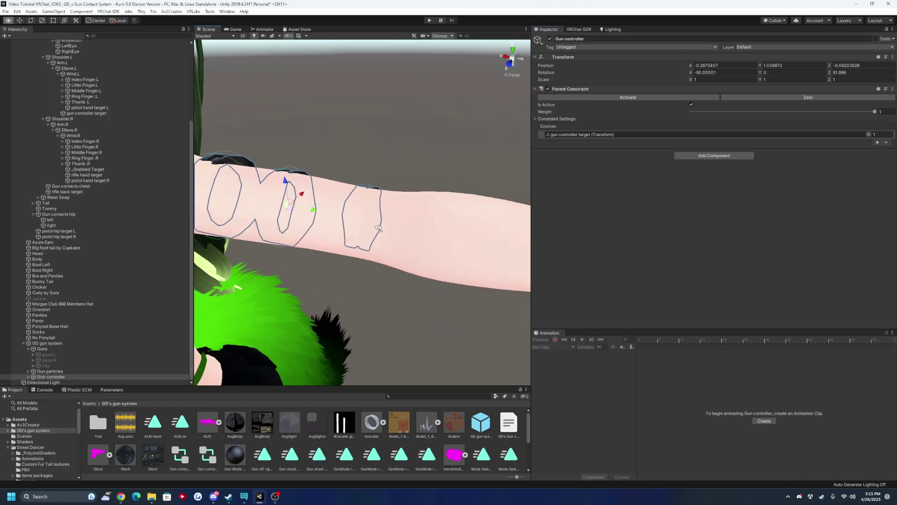
left_click_drag(396, 194, 327, 262, "alt")
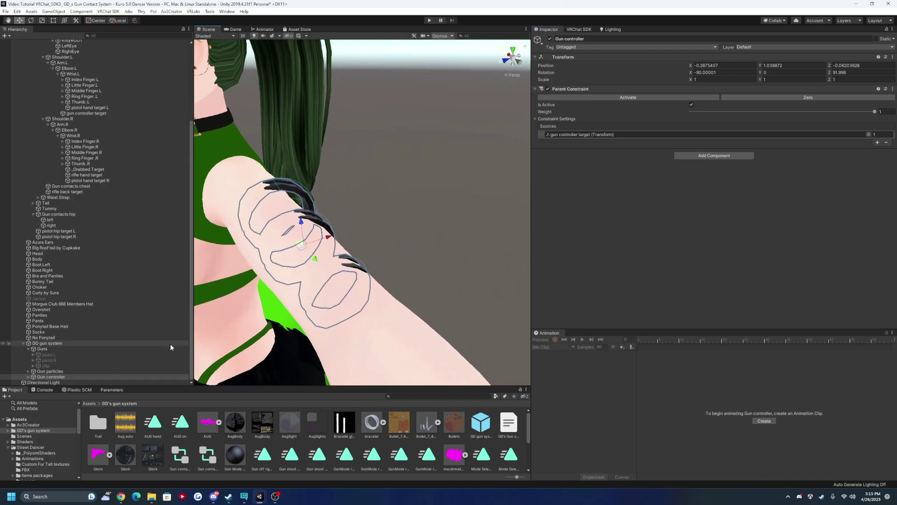
double_click(561, 134)
key("f")
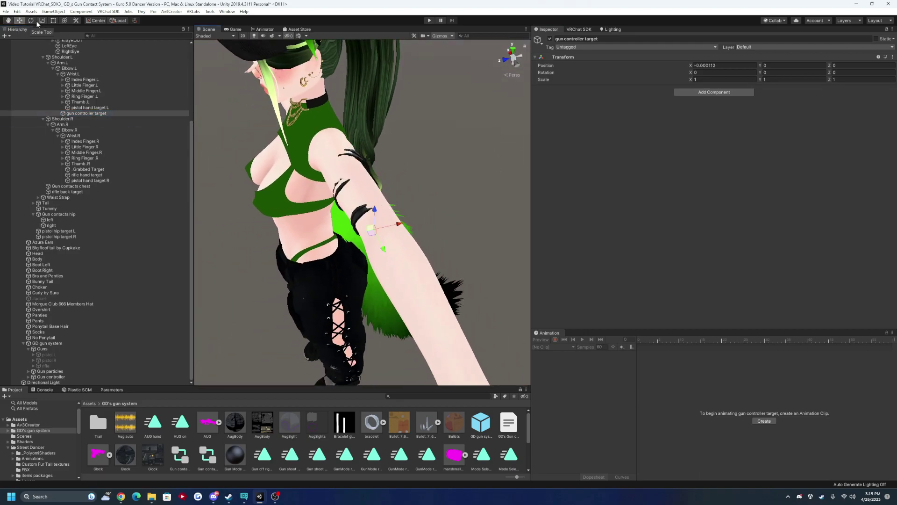
left_click(80, 112)
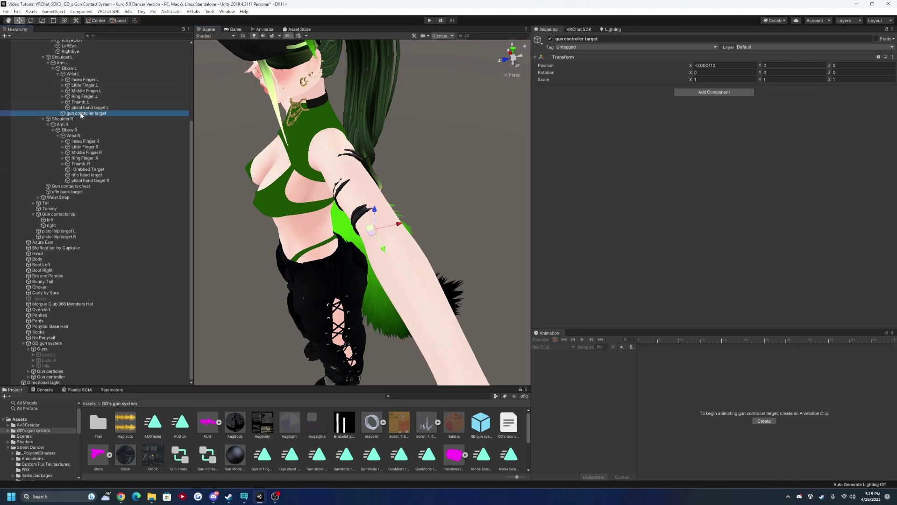
double_click(74, 74)
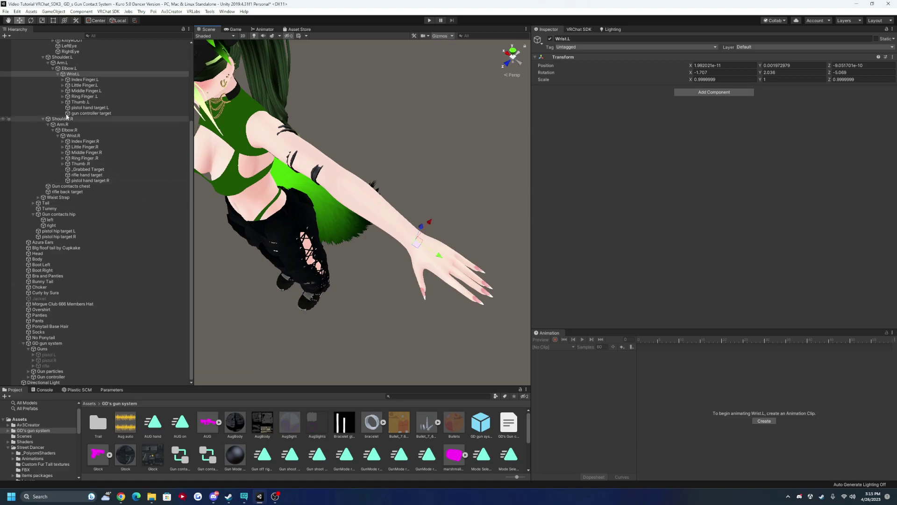
left_click(90, 114)
mouse_move(337, 183)
left_mouse_down("alt")
mouse_move(452, 241)
mouse_move(319, 160)
left_mouse_up("alt")
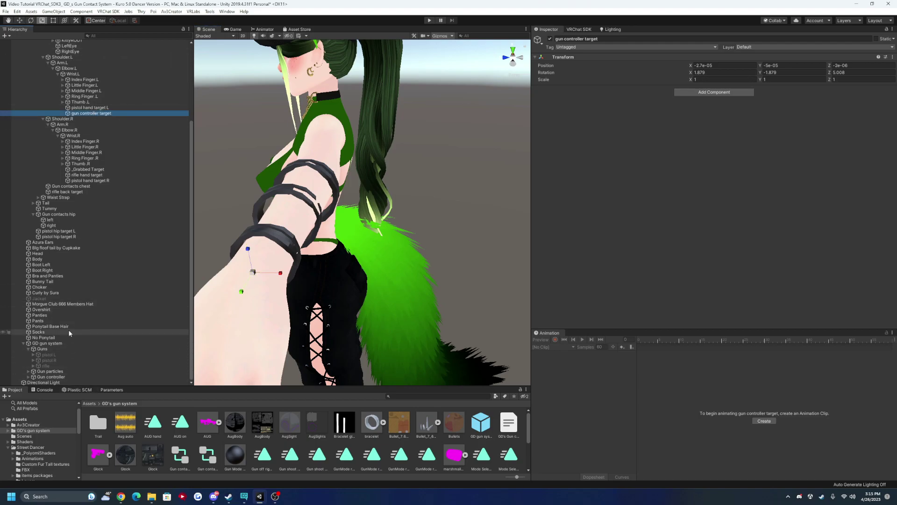
left_click(51, 377)
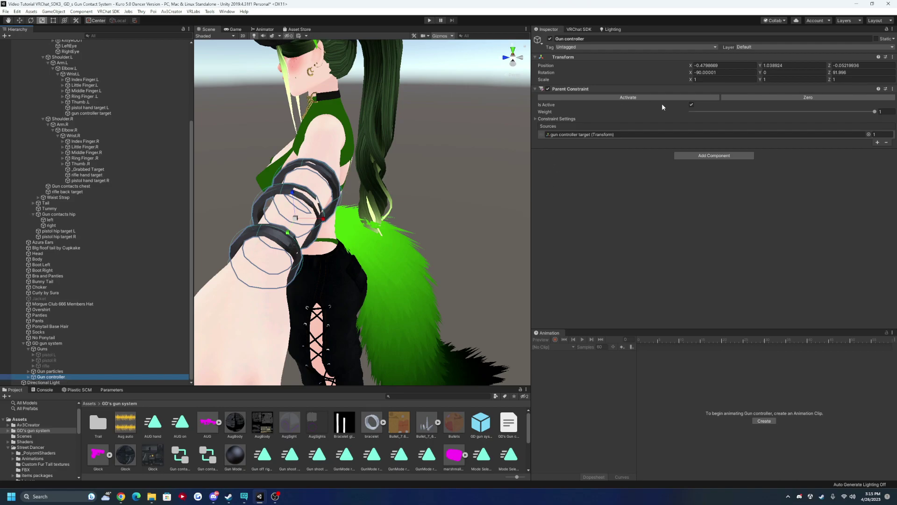
Scale the Gun controller bands up to about 1.03 to fit the forearm
mouse_move(296, 221)
left_mouse_down()
mouse_move(495, 167)
mouse_move(324, 239)
mouse_move(327, 208)
mouse_move(178, 209)
left_mouse_up()
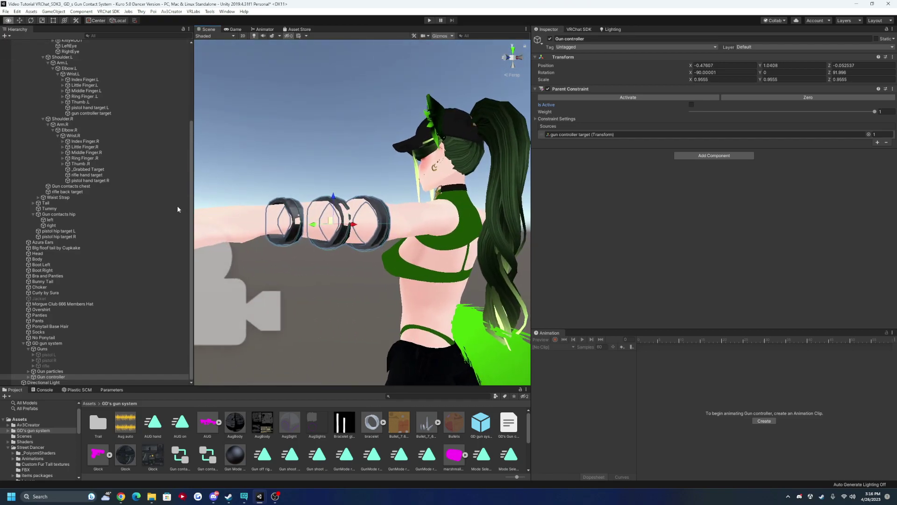
left_click_drag(353, 226, 206, 225, "alt")
key("e")
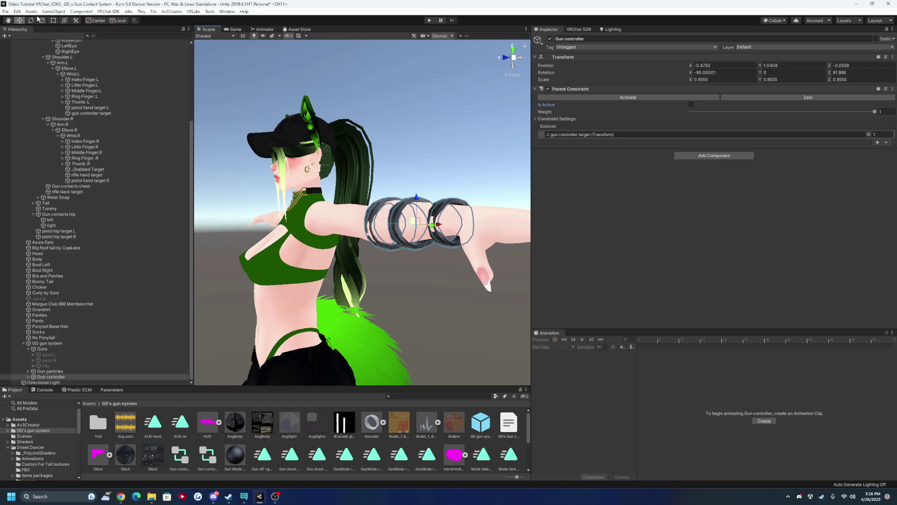
key("r")
mouse_move(415, 226)
left_mouse_down()
mouse_move(439, 222)
mouse_move(313, 216)
mouse_move(467, 220)
left_mouse_up()
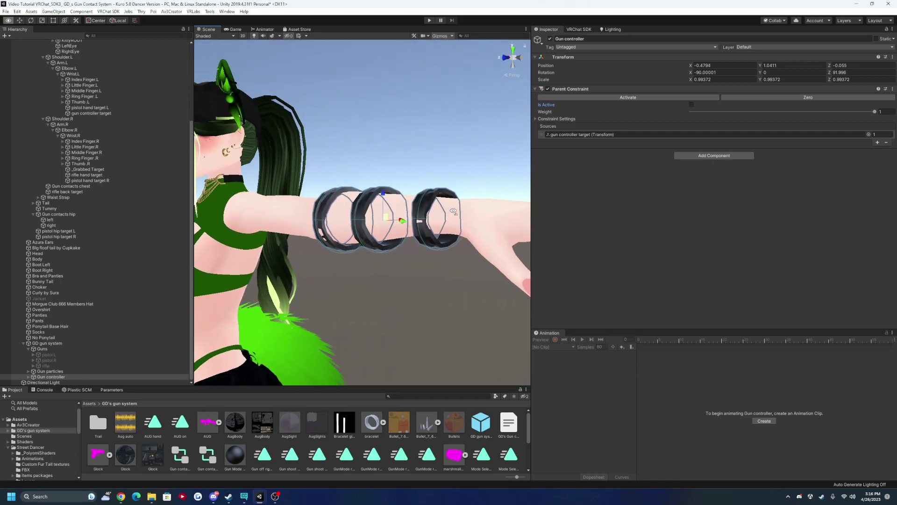
mouse_move(382, 224)
left_mouse_down()
mouse_move(222, 262)
mouse_move(361, 285)
mouse_move(299, 281)
left_mouse_up()
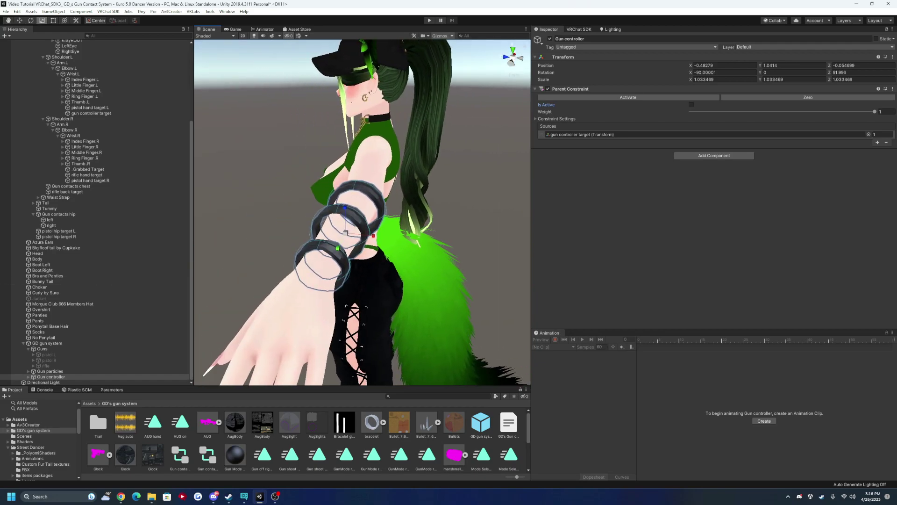
left_click(275, 497)
Check Wrist.L and Arm.L, then deactivate the Gun controller to hide the bands
scroll(167, 167, "up", 5)
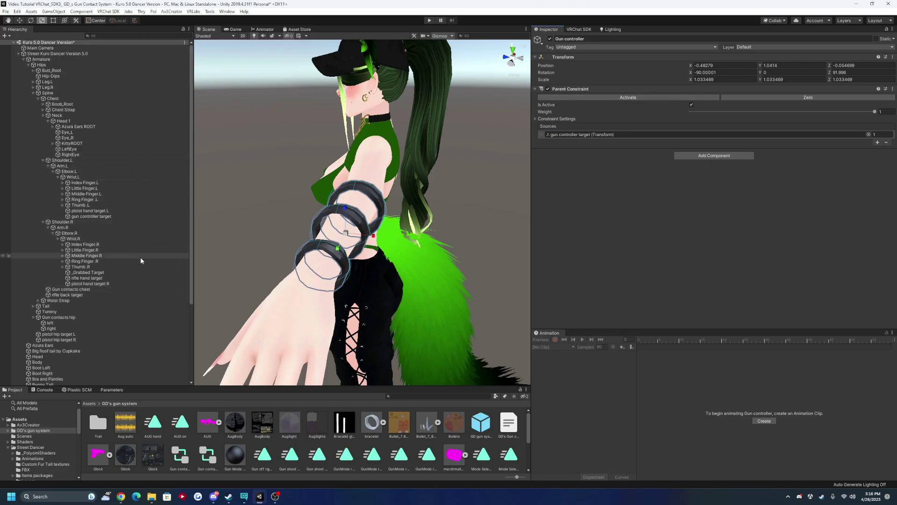
double_click(93, 177)
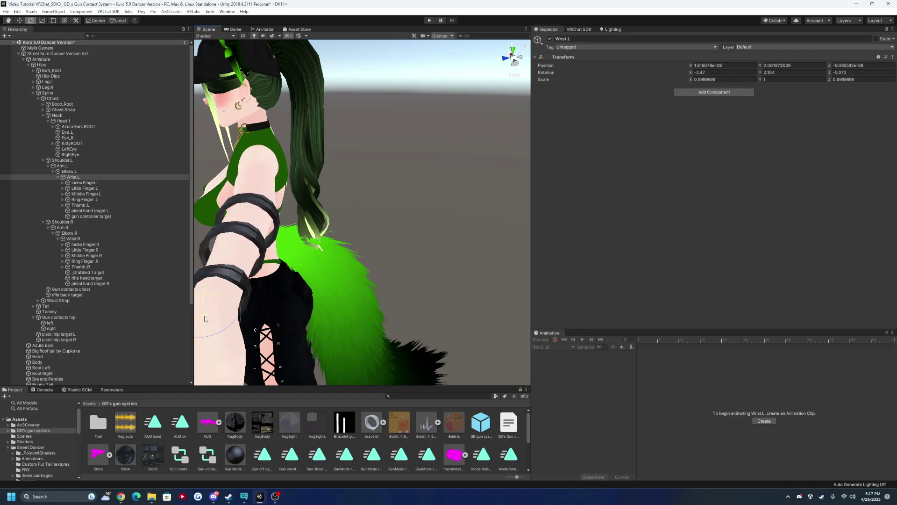
left_click(62, 166)
mouse_move(245, 215)
left_mouse_down()
mouse_move(298, 184)
mouse_move(334, 216)
mouse_move(281, 210)
left_mouse_up()
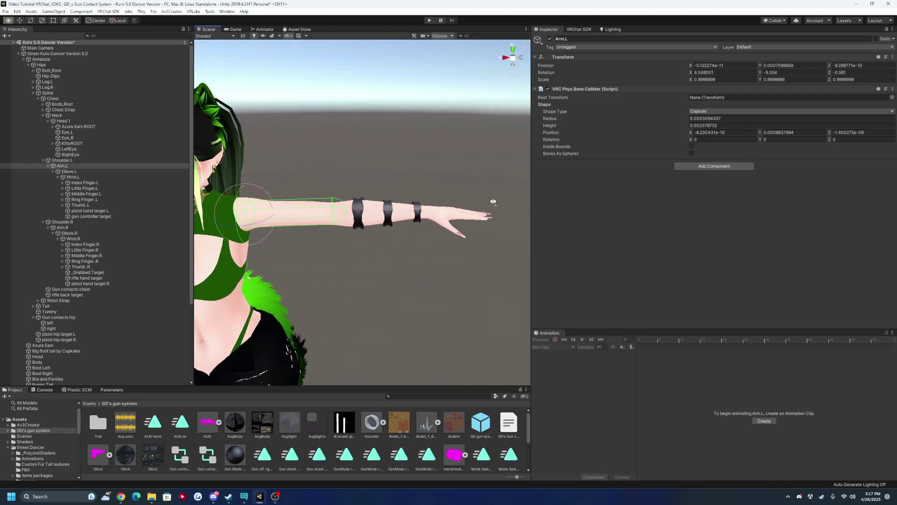
scroll(118, 319, "down", 5)
left_click(73, 374)
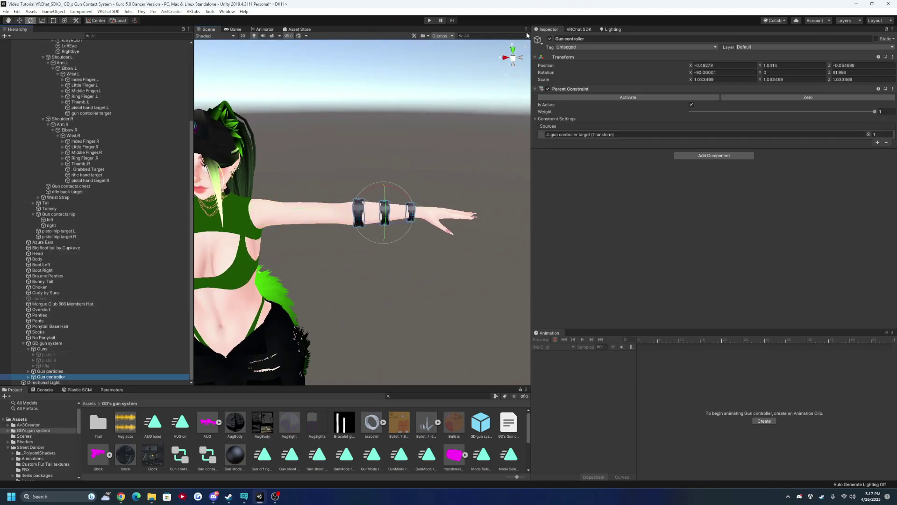
left_click(550, 39)
Widen the Scene view and bring the avatar with its pistols and rifle into view
left_click(61, 354)
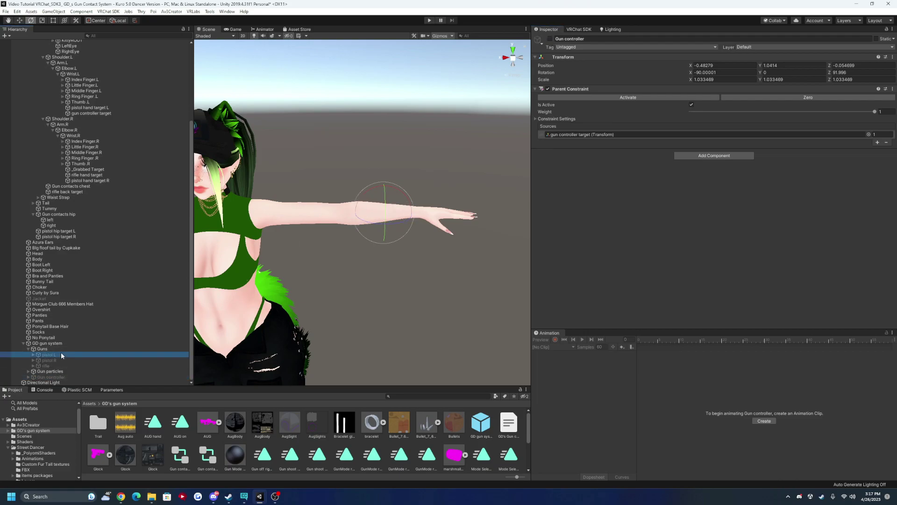
left_click_drag(193, 265, 174, 266)
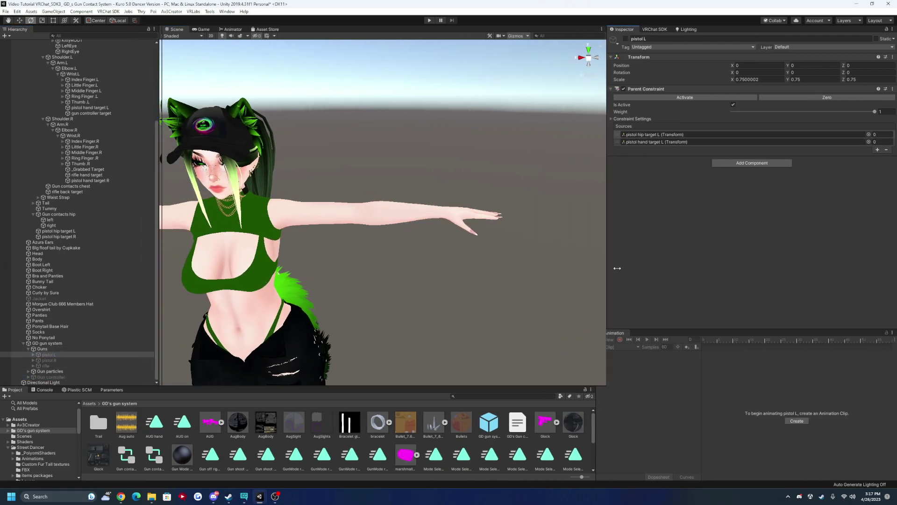
left_click_drag(531, 274, 653, 274)
mouse_move(355, 234)
left_mouse_down("alt")
mouse_move(402, 308)
mouse_move(726, 139)
left_mouse_up("alt")
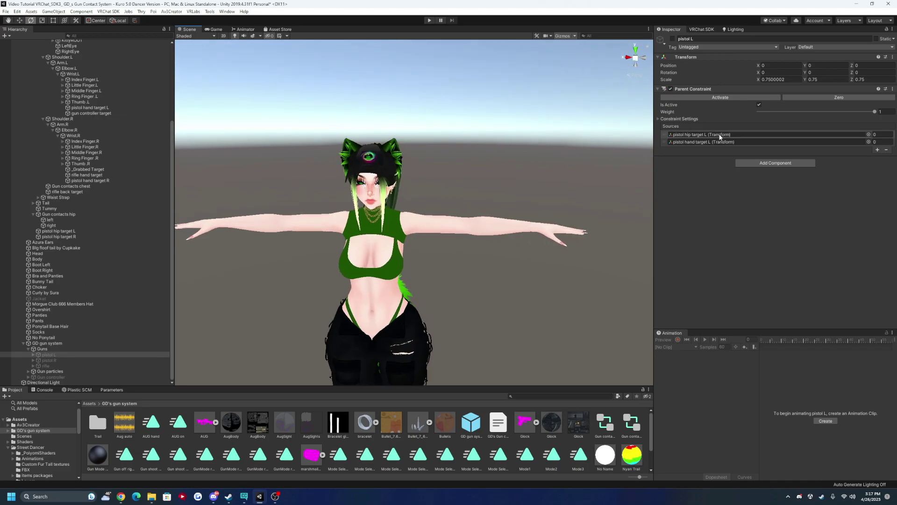
left_click(59, 366, "shift")
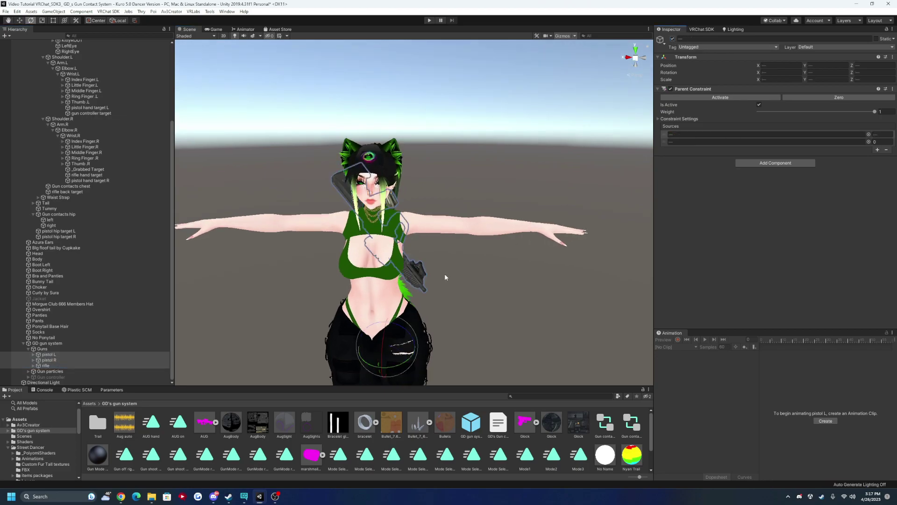
left_click_drag(443, 276, 422, 357, "alt")
scroll(423, 357, "up", 5)
left_click_drag(484, 309, 470, 289, "alt")
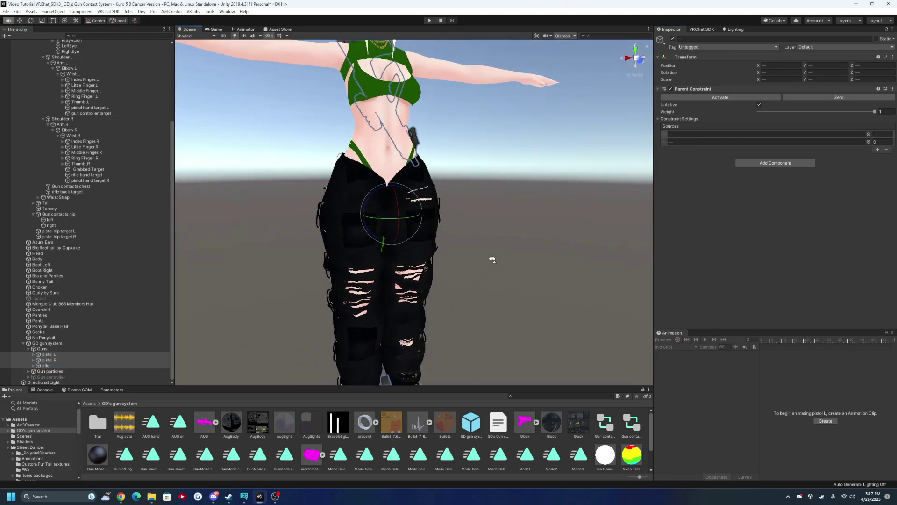
Move pistol hand target L so the left pistol sits properly in the left hand
left_click(67, 356)
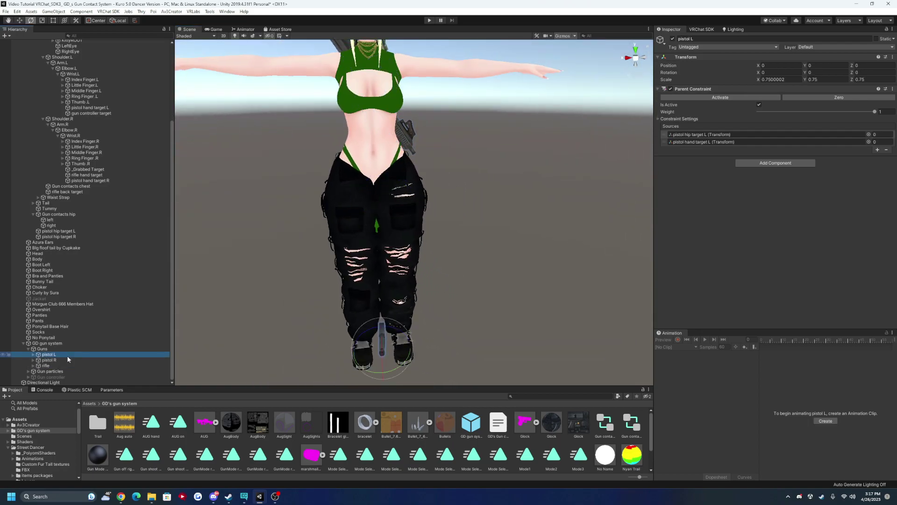
left_click(65, 359)
type("1f")
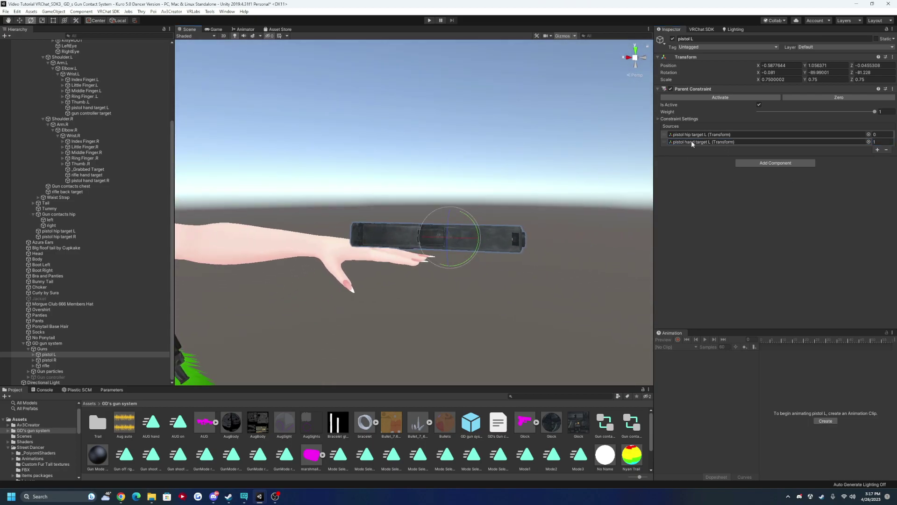
left_click(101, 108)
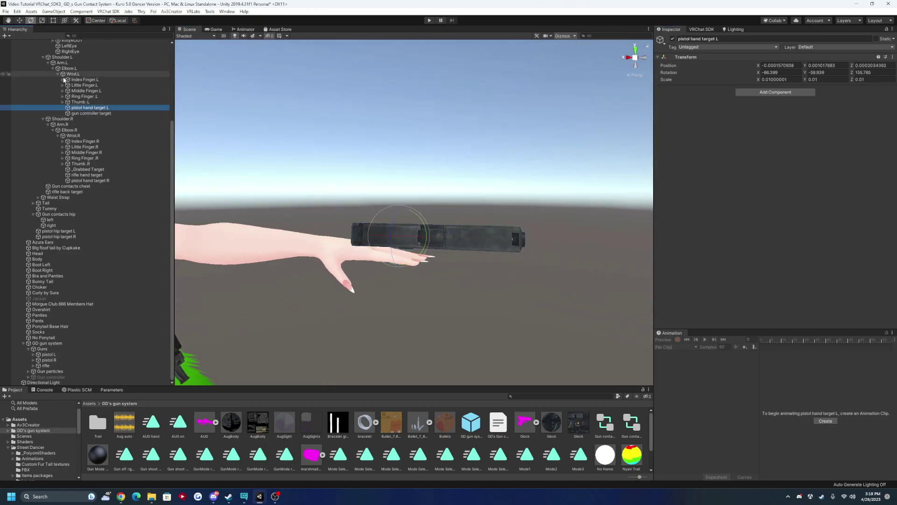
left_click(20, 20)
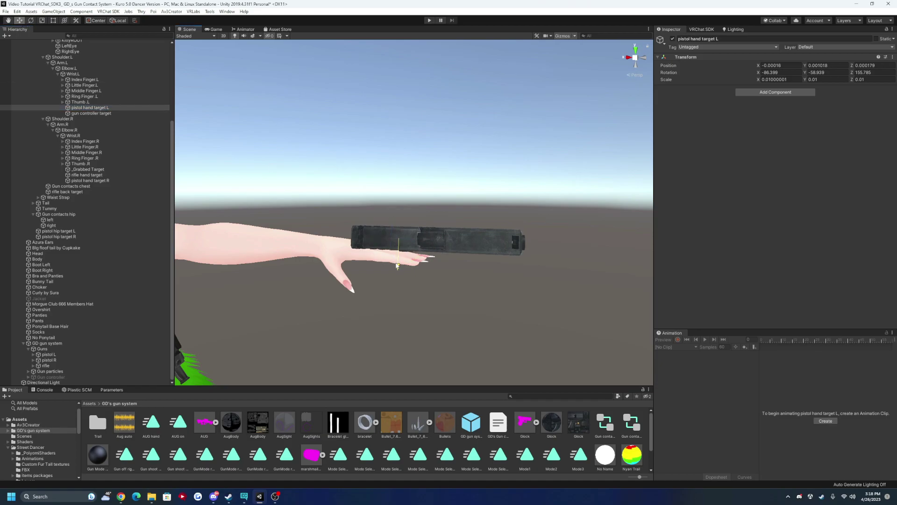
mouse_move(397, 264)
left_mouse_down()
mouse_move(398, 299)
mouse_move(358, 246)
left_mouse_up()
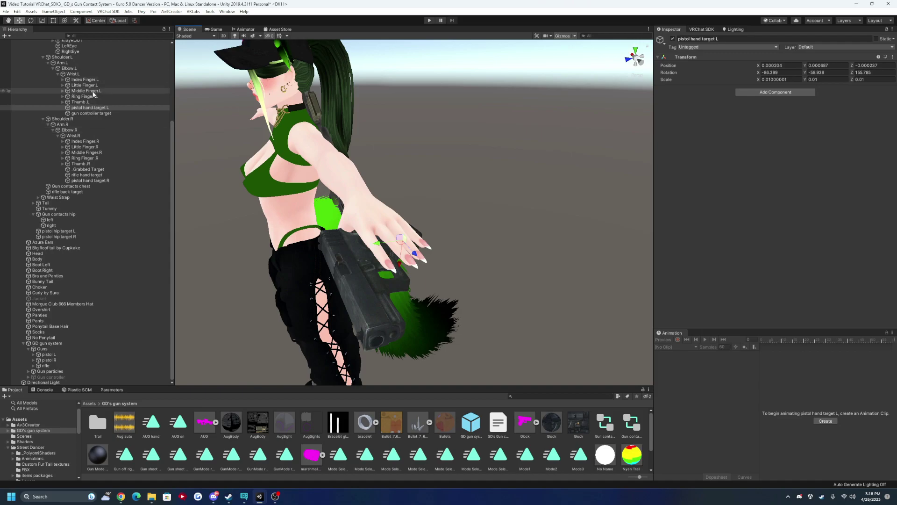
left_click(85, 80)
left_click(30, 20)
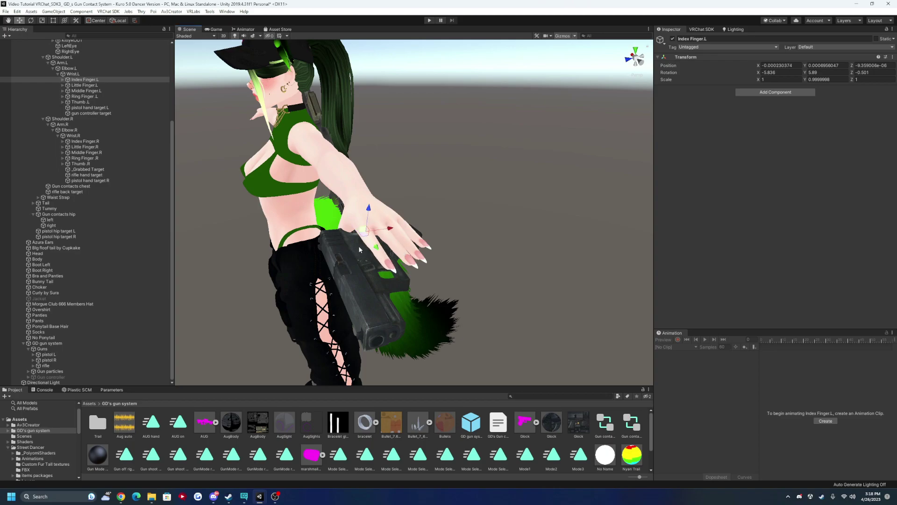
left_click(104, 108)
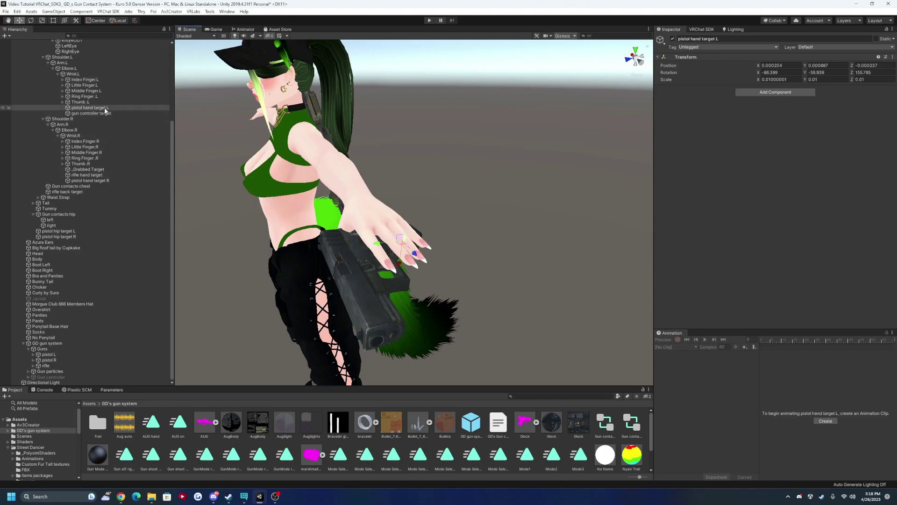
left_click_drag(396, 249, 467, 252)
Set pistol L's Parent Constraint to hip weight 1 and hand weight 0
left_click(49, 354)
left_click(881, 135)
type("1")
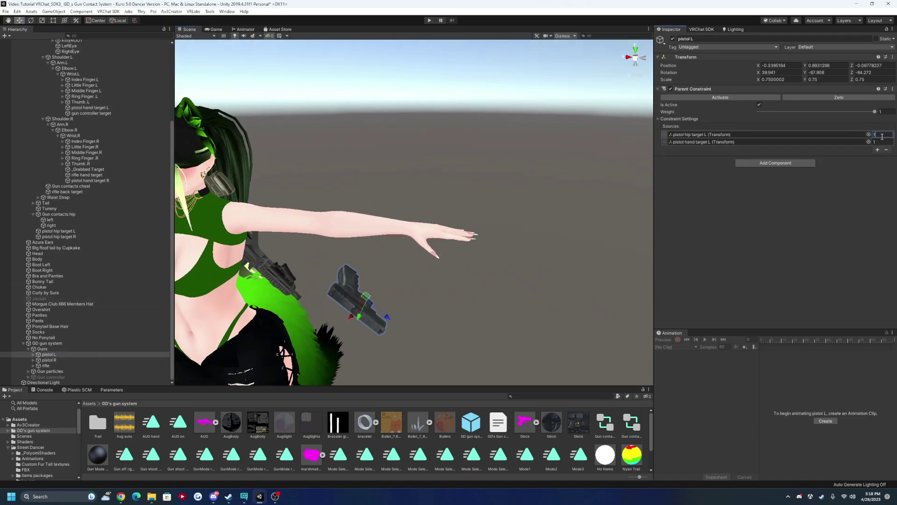
type("0")
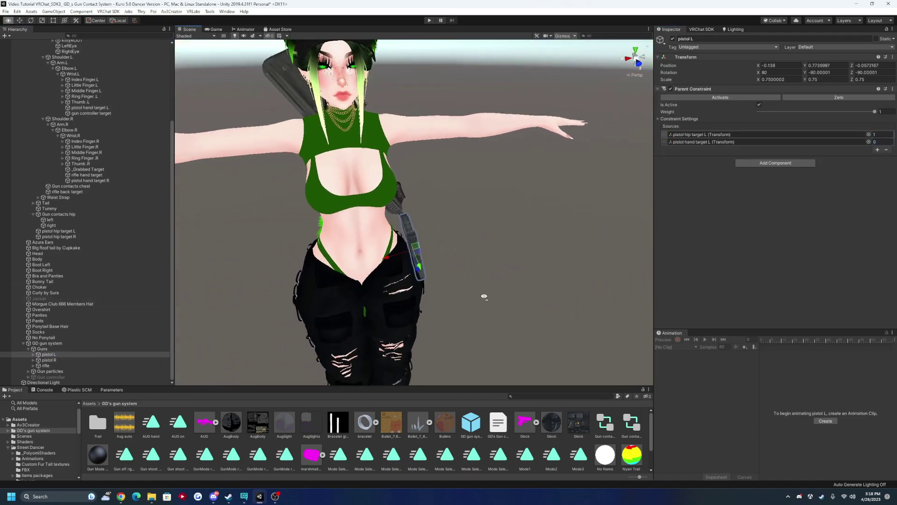
Set pistol R's hand target weight to 1
left_click(48, 360)
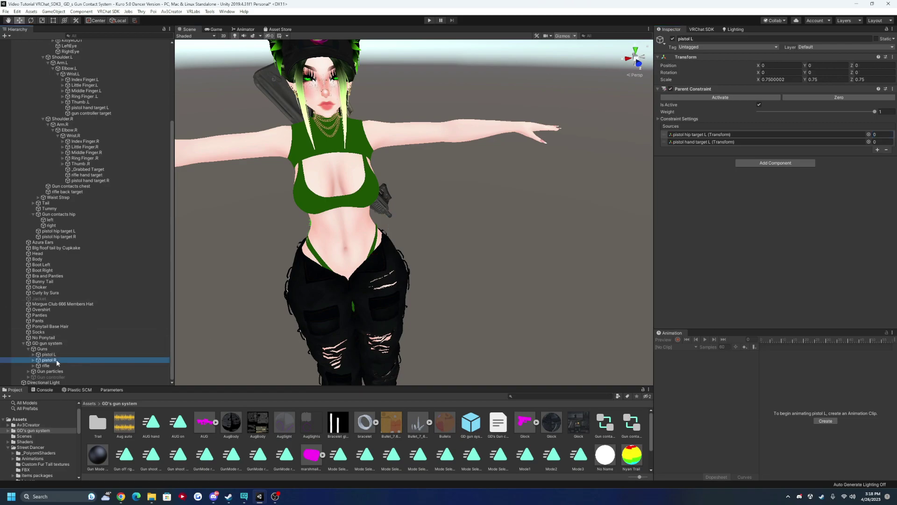
left_click_drag(367, 227, 404, 257, "alt")
left_click(874, 141)
type("1")
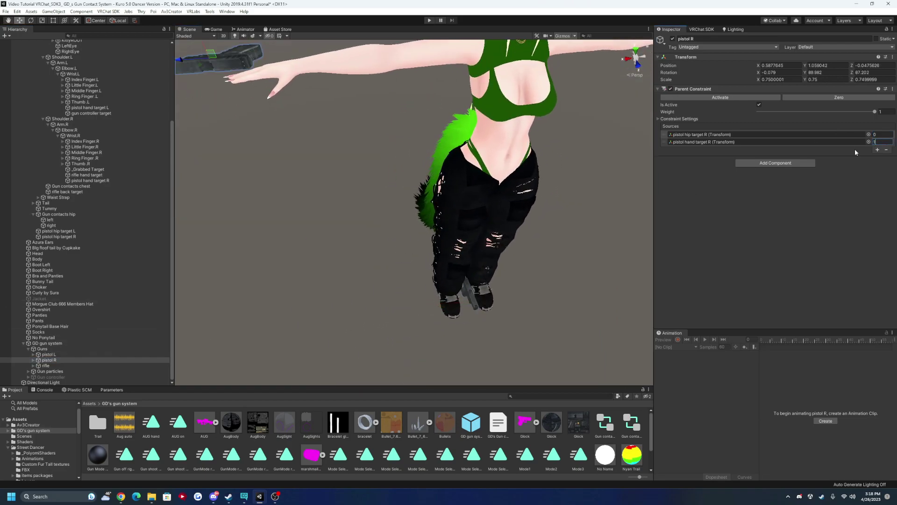
Move pistol hand target R lower so the pistol fits the right hand grip
mouse_move(362, 104)
left_mouse_down("alt")
mouse_move(421, 112)
mouse_move(335, 125)
mouse_move(335, 145)
mouse_move(465, 205)
left_mouse_up("alt")
double_click(693, 142)
mouse_move(339, 173)
left_mouse_down()
mouse_move(344, 196)
mouse_move(328, 179)
mouse_move(403, 207)
mouse_move(602, 230)
mouse_move(277, 208)
left_mouse_up()
scroll(403, 208, "up", 3)
scroll(602, 231, "down", 3)
Return pistol R to the hip with hip weight 1 and hand weight 0
left_click(89, 360)
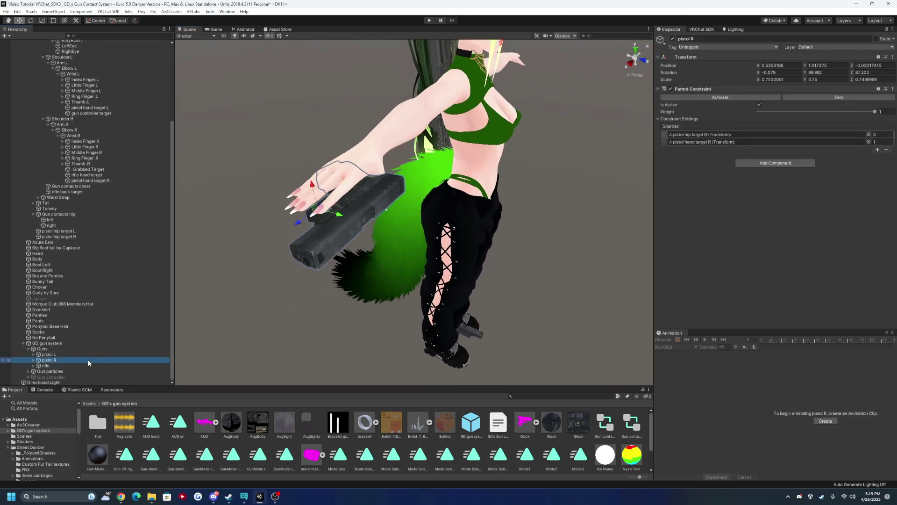
left_click(876, 134)
type("1")
left_click(885, 140)
type("0")
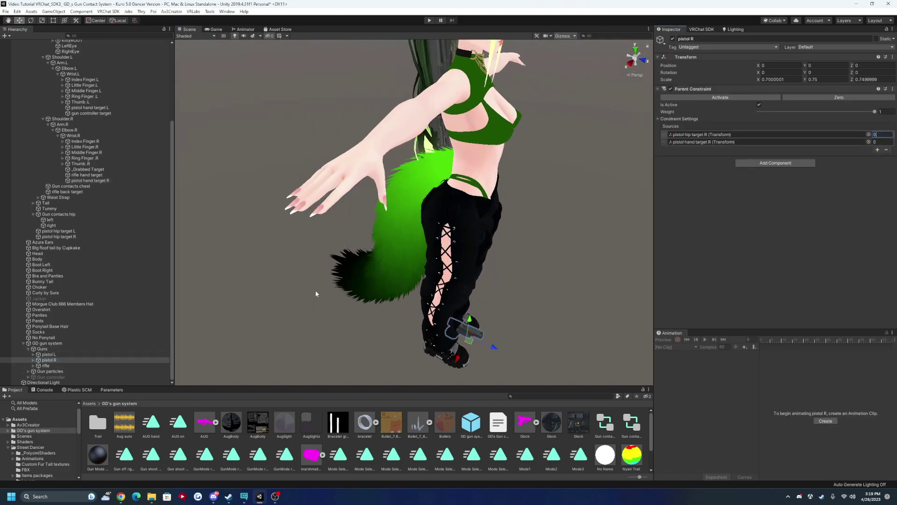
left_click(46, 365)
left_click(881, 141)
Switch the rifle's constraint to hand weight 1 and back weight 0
type("1")
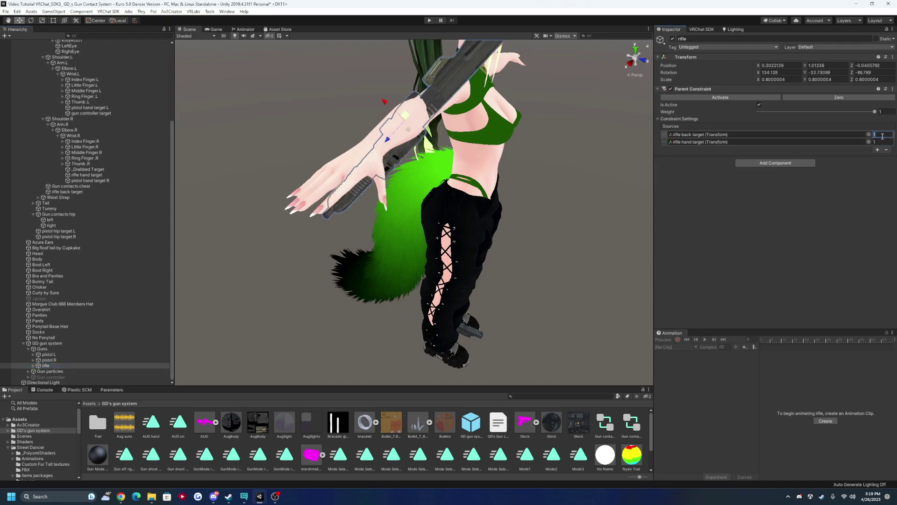
left_click(876, 134)
type("0")
Adjust the rifle hand target for a proper grip, then restore the rifle's back weighting
double_click(700, 141)
key("f")
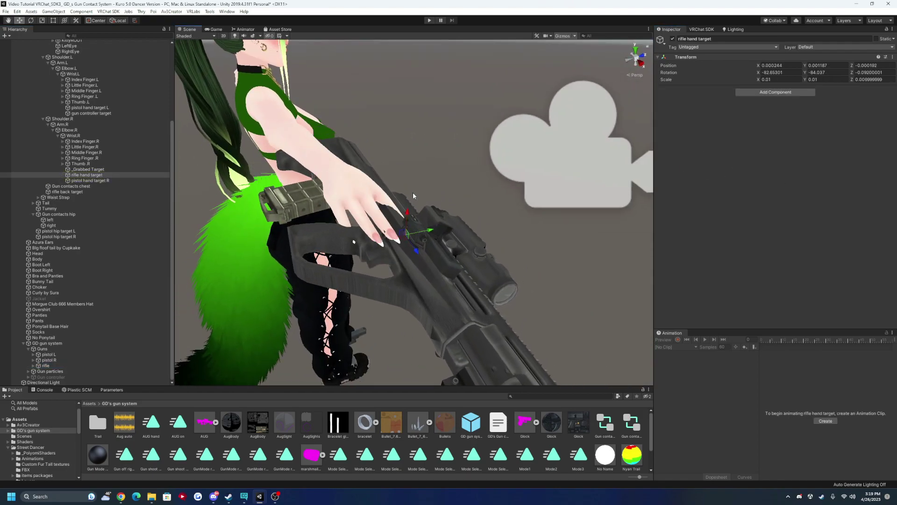
mouse_move(412, 195)
left_mouse_down("alt")
mouse_move(394, 242)
mouse_move(403, 239)
mouse_move(394, 218)
mouse_move(364, 255)
mouse_move(366, 281)
mouse_move(529, 302)
mouse_move(197, 327)
left_mouse_up("alt")
key("e")
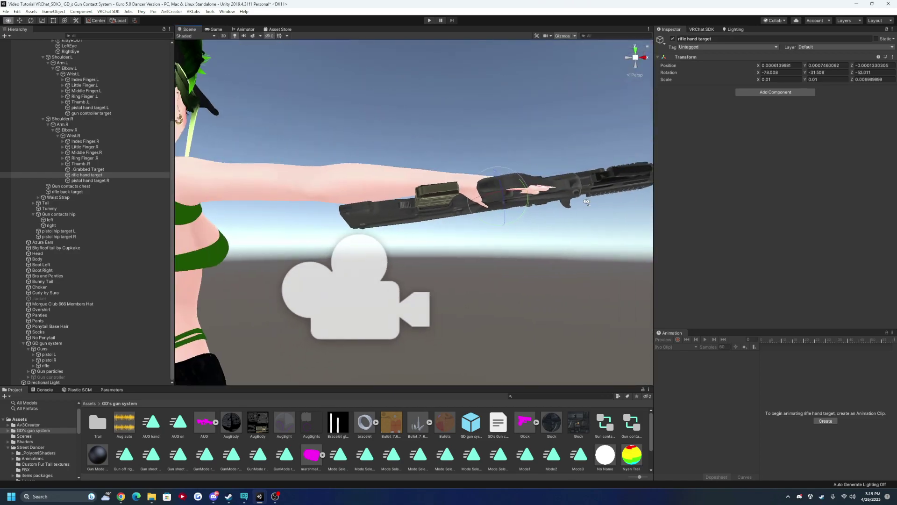
left_click(46, 366)
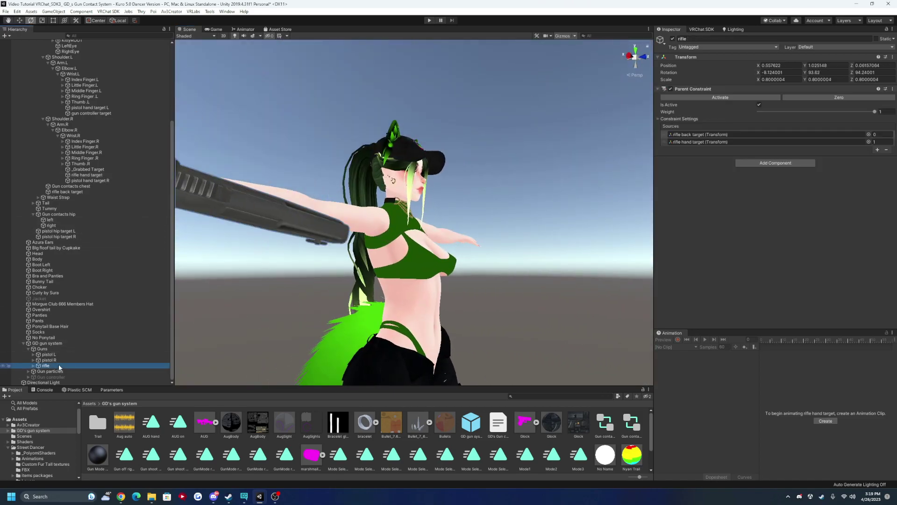
type("0")
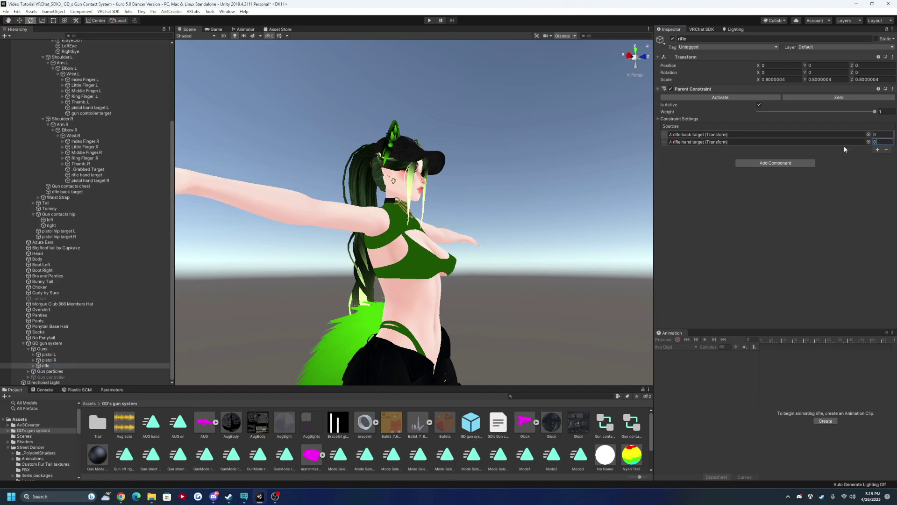
Deactivate pistol L, pistol R and rifle, then select the avatar's root object
left_click(48, 355, "shift")
key("alt+shift+a")
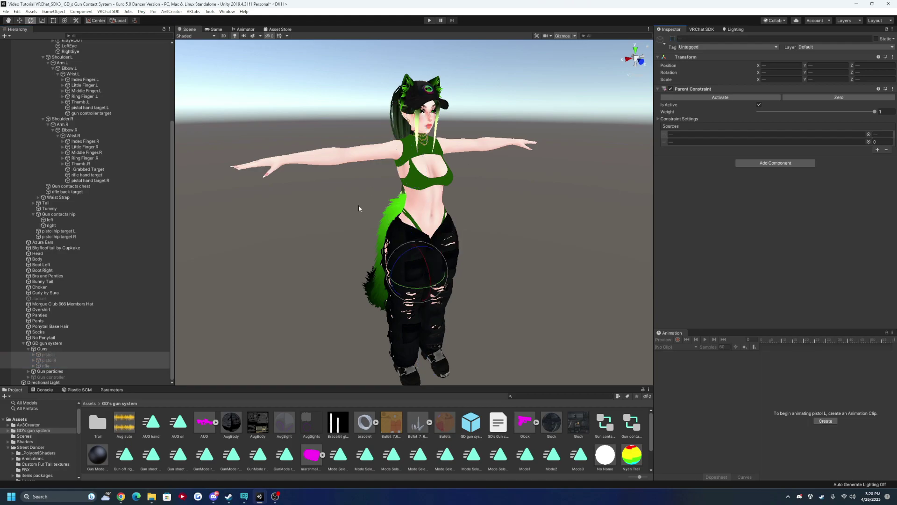
left_click(275, 497)
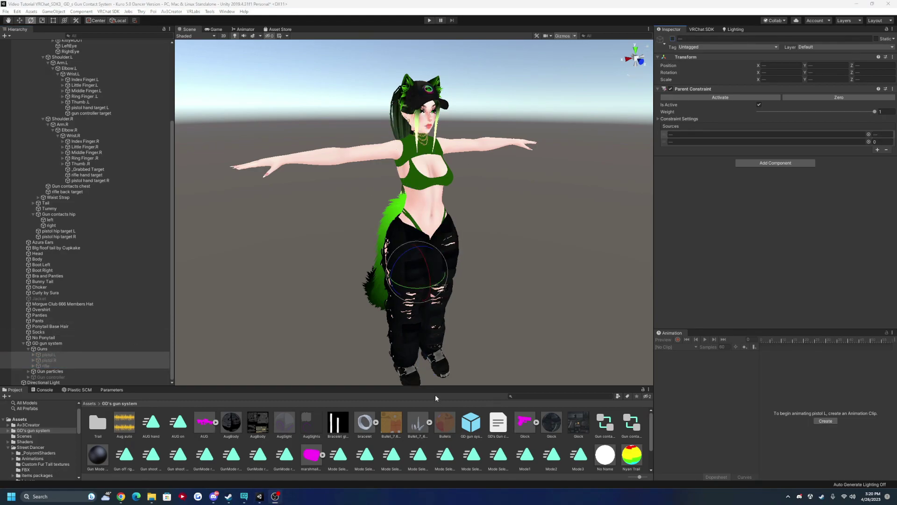
left_click_drag(427, 386, 427, 280)
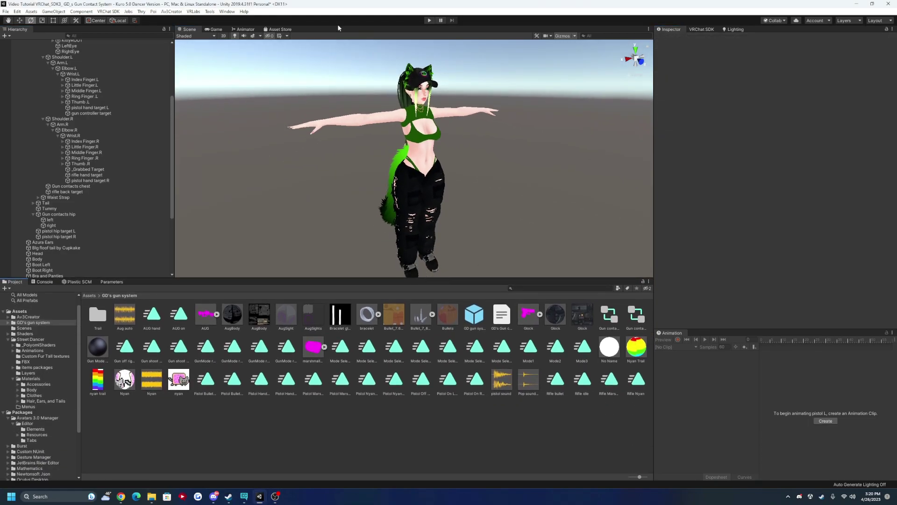
scroll(84, 140, "up", 5)
left_click(57, 53)
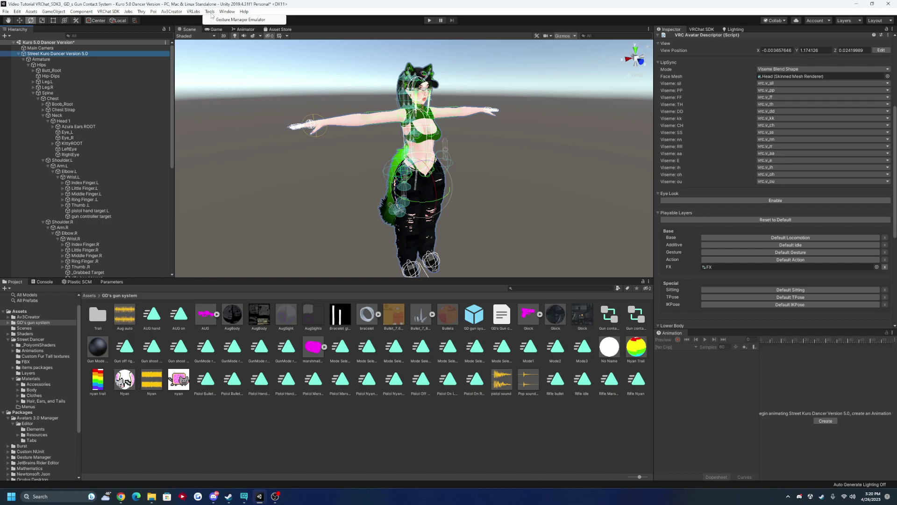
In AV3 Manager, merge the Gun contacts WD off controller into the avatar's FX layer
left_click(208, 21)
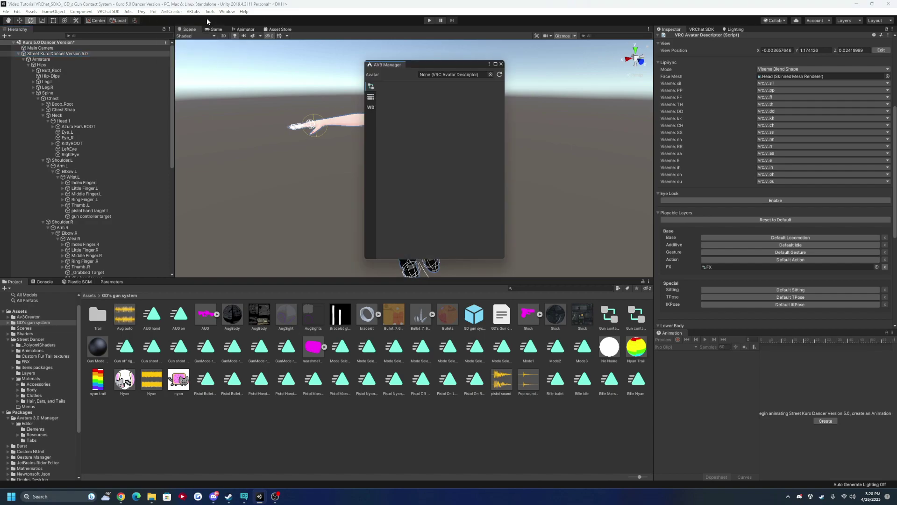
left_click_drag(63, 56, 461, 76)
left_click(382, 158)
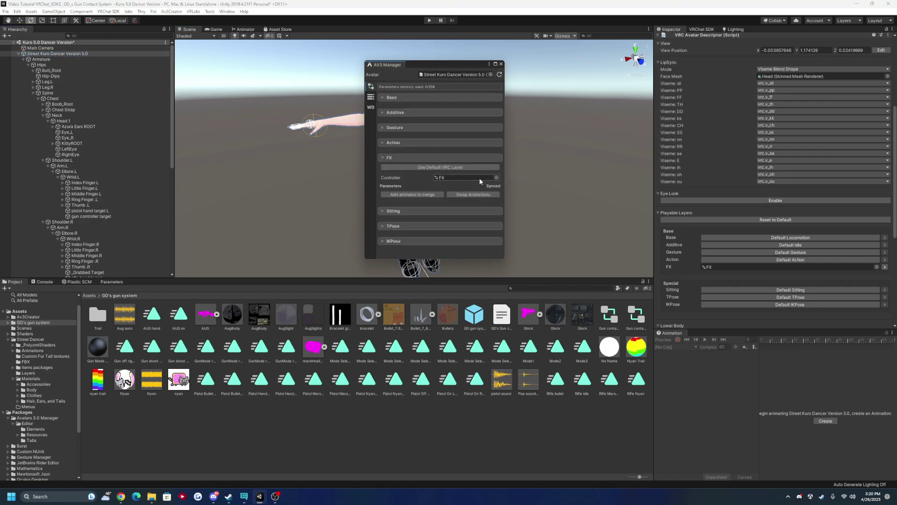
left_click(610, 318)
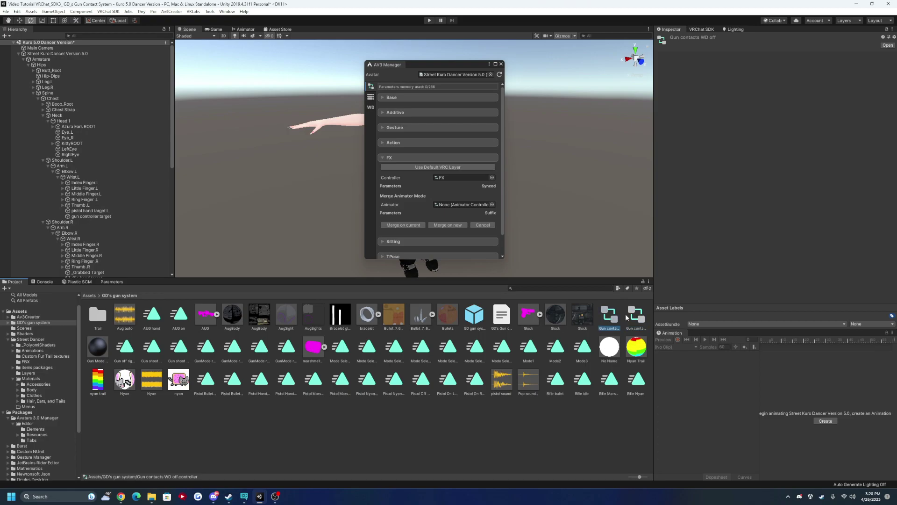
left_click_drag(610, 321, 462, 204)
scroll(420, 210, "down", 5)
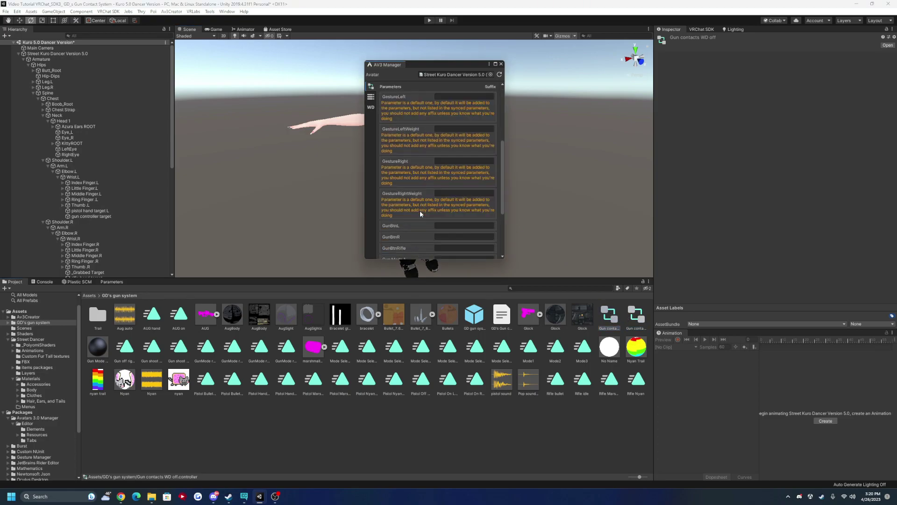
scroll(405, 187, "down", 3)
scroll(406, 140, "down", 3)
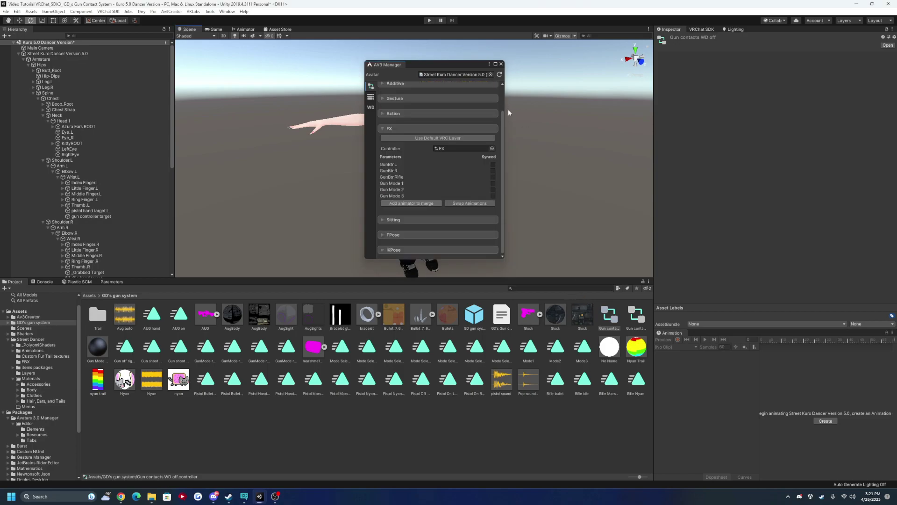
left_click(503, 65)
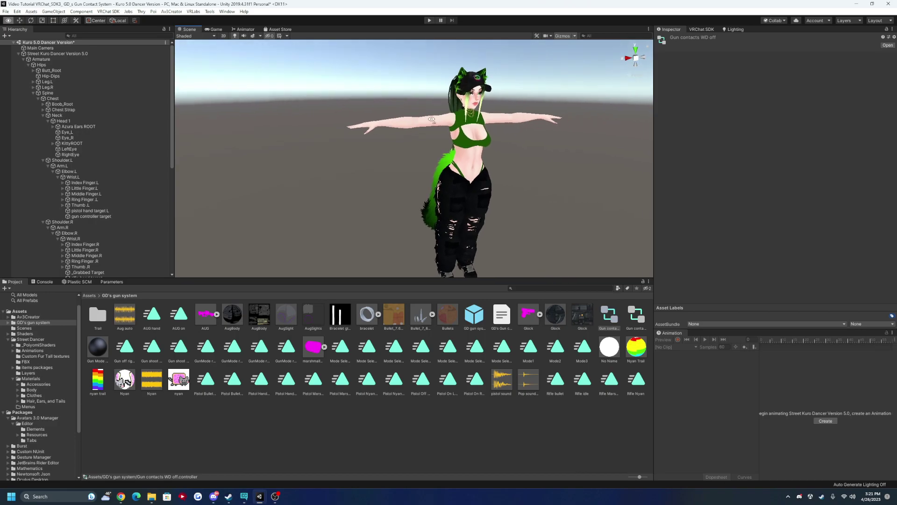
Inspect Gun particles and the gun controller target under Elbow.L and Wrist.L
scroll(119, 238, "down", 10)
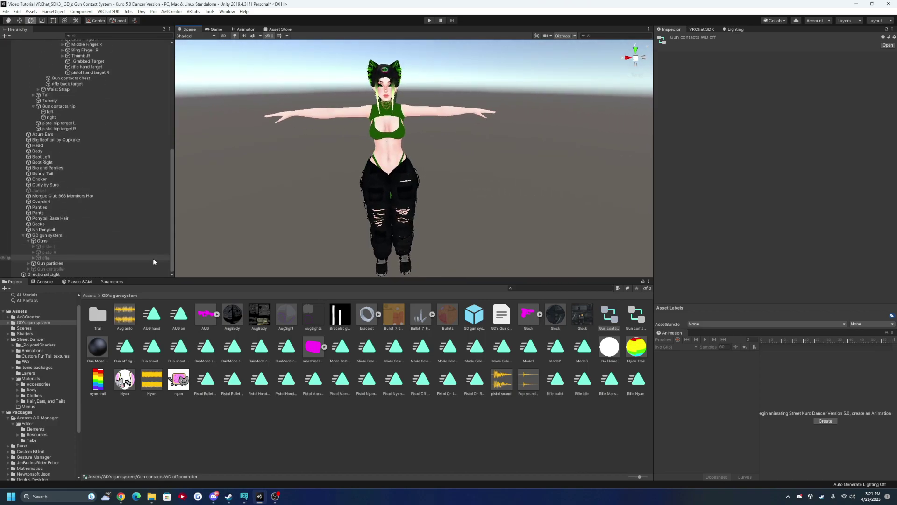
left_click(26, 264)
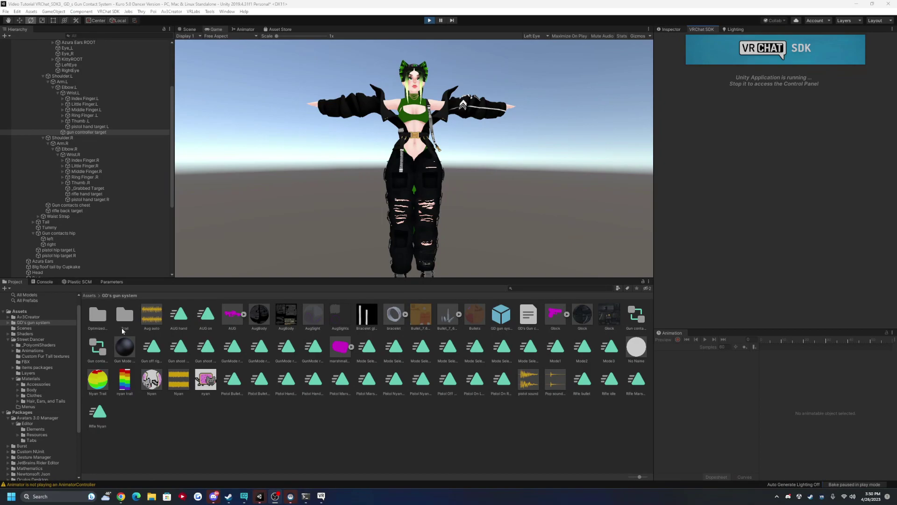
left_click(79, 87)
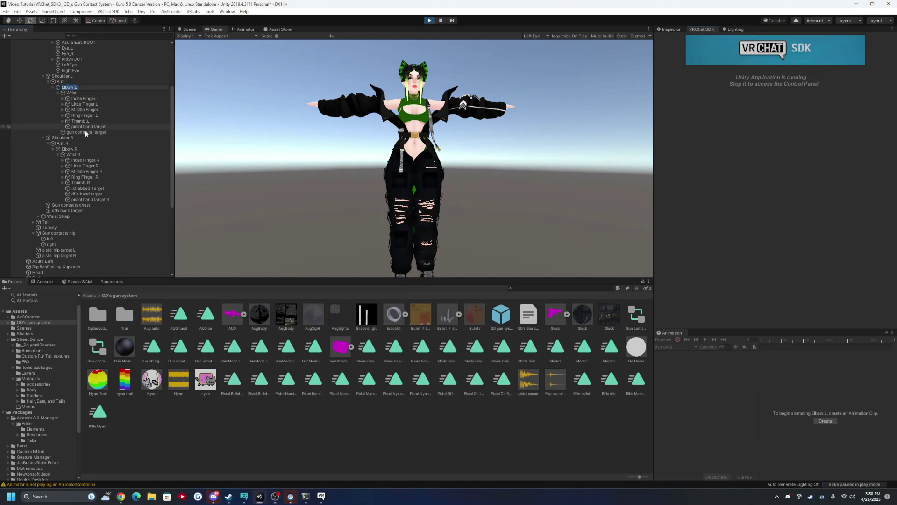
left_click(84, 133)
left_click(79, 98)
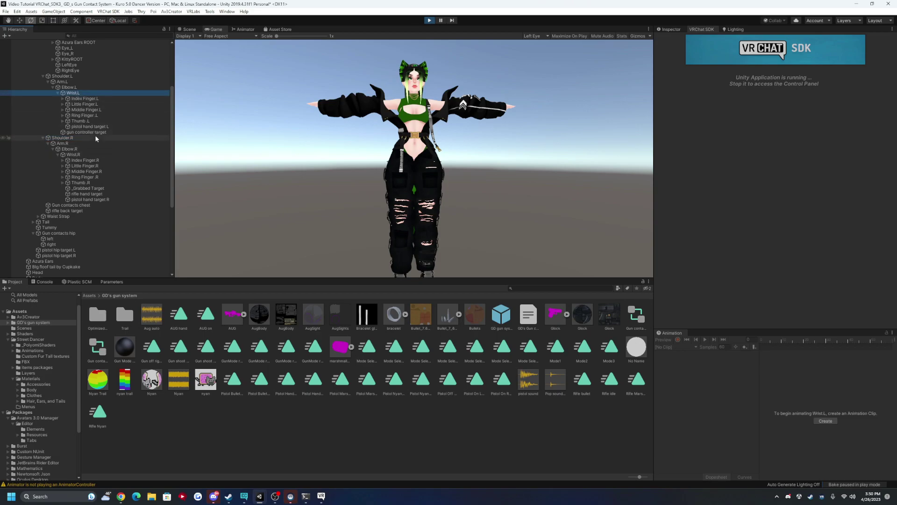
left_click(84, 132)
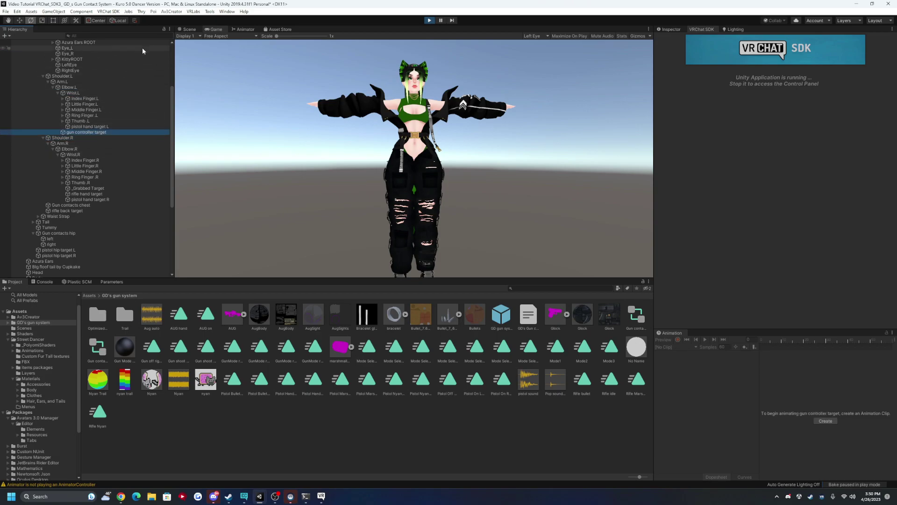